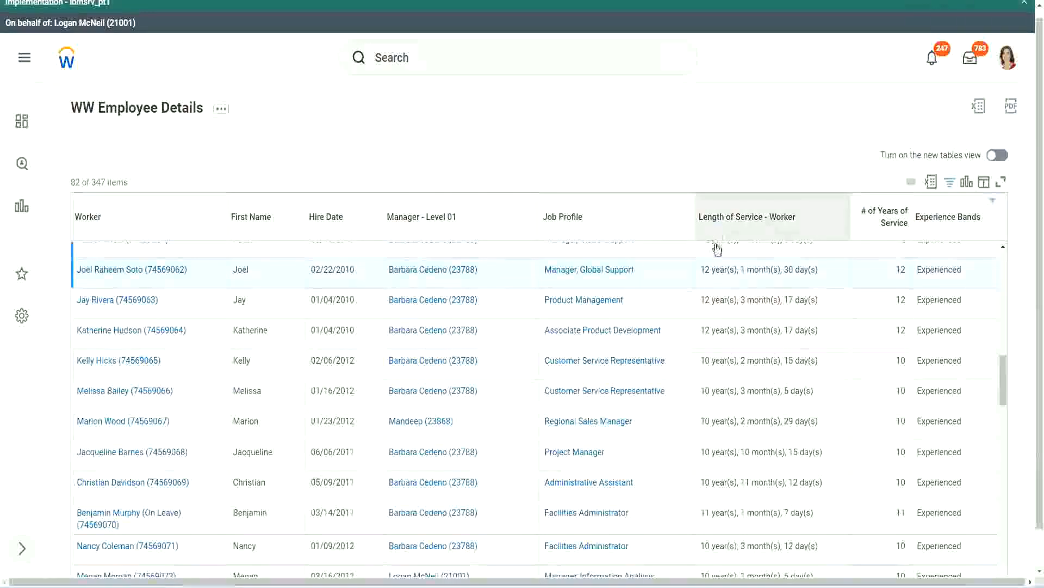
- Compare the Length of Service text with the # of Years of Service value for several workers in the report
drag(707, 271, 701, 269)
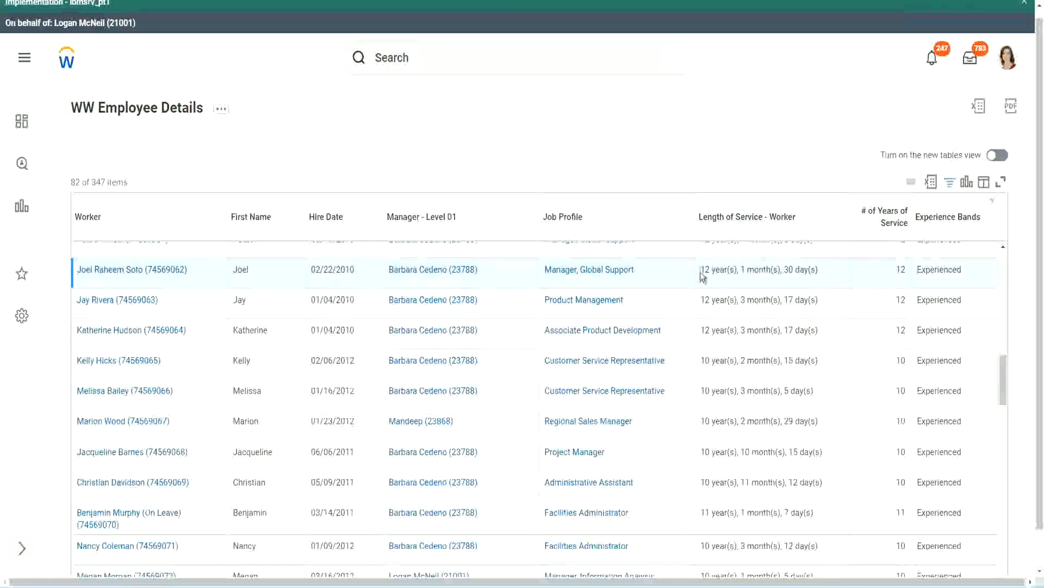
click(740, 270)
drag(700, 271, 800, 268)
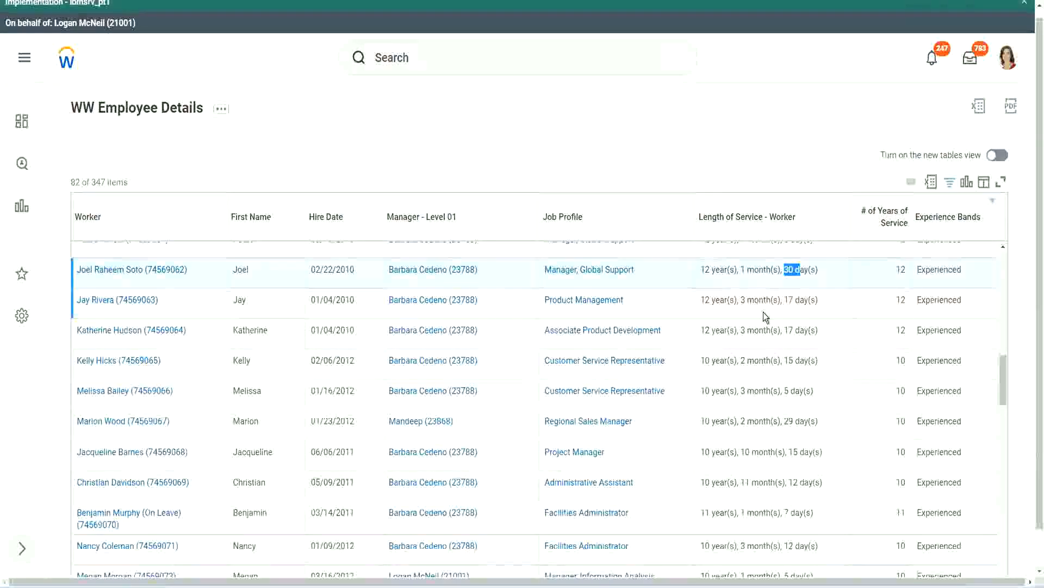
double_click(903, 270)
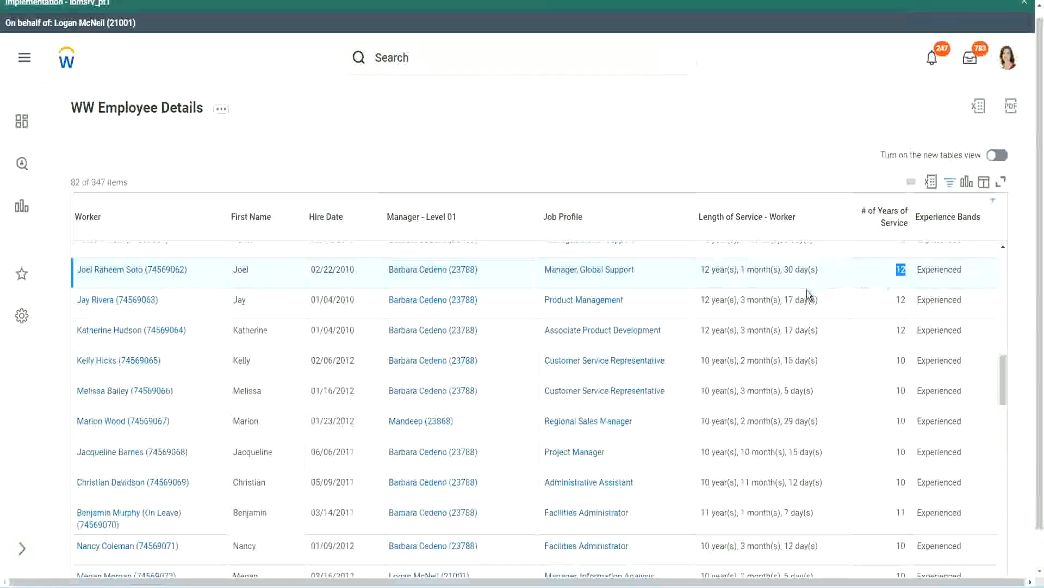
click(725, 483)
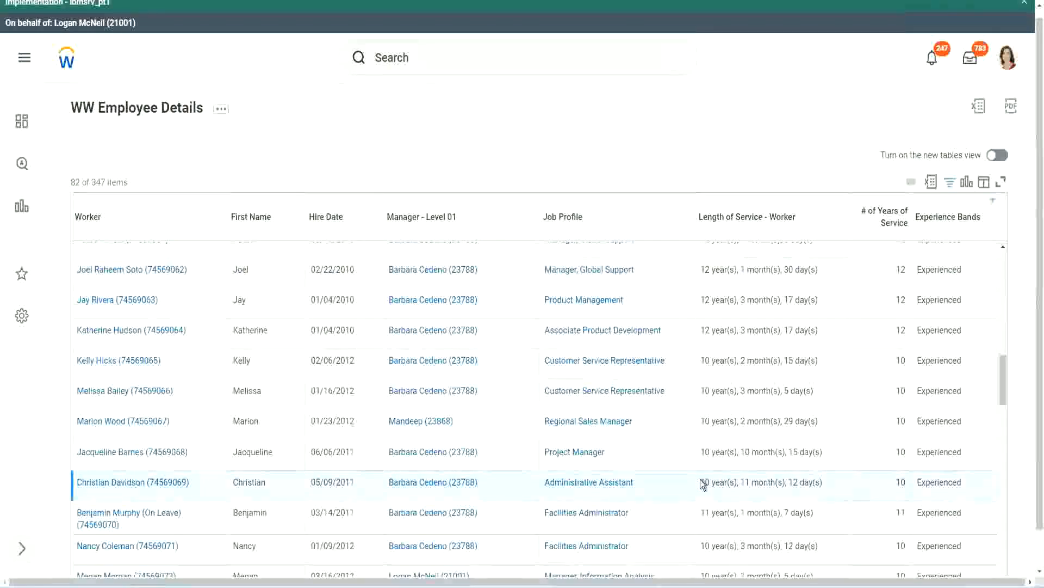
double_click(743, 477)
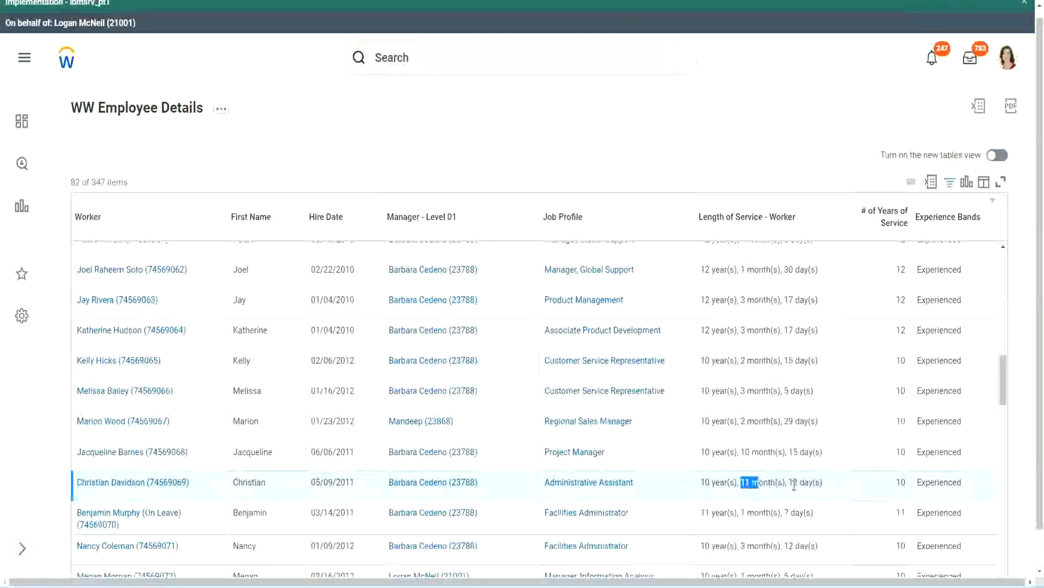
drag(792, 482, 809, 481)
click(811, 481)
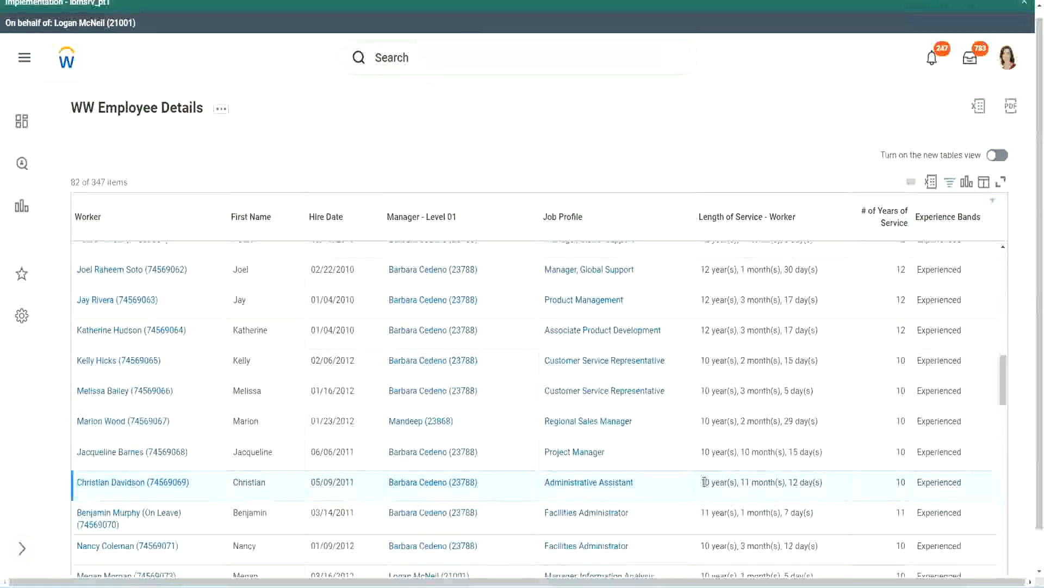
double_click(900, 482)
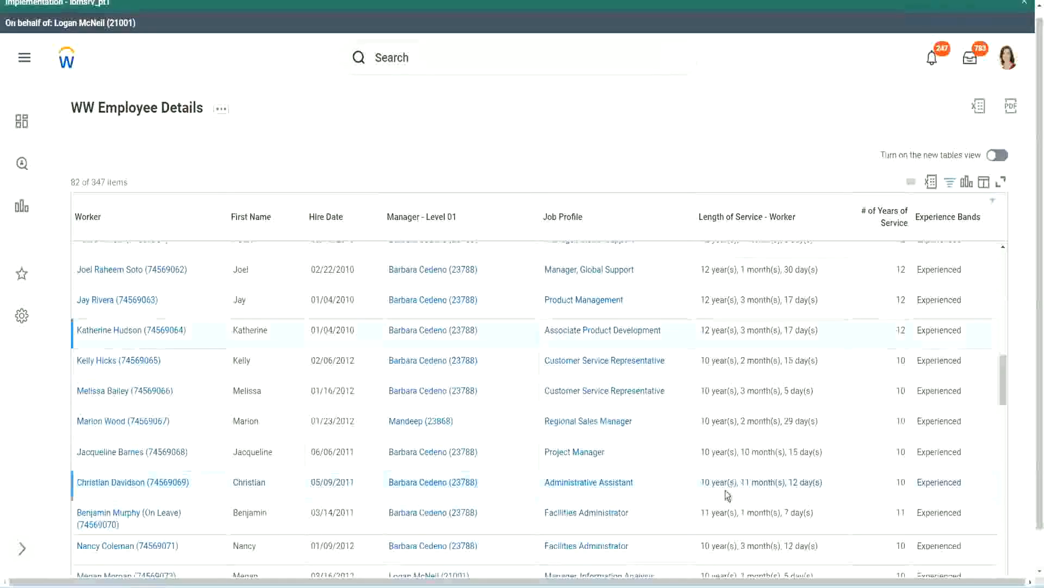
double_click(706, 482)
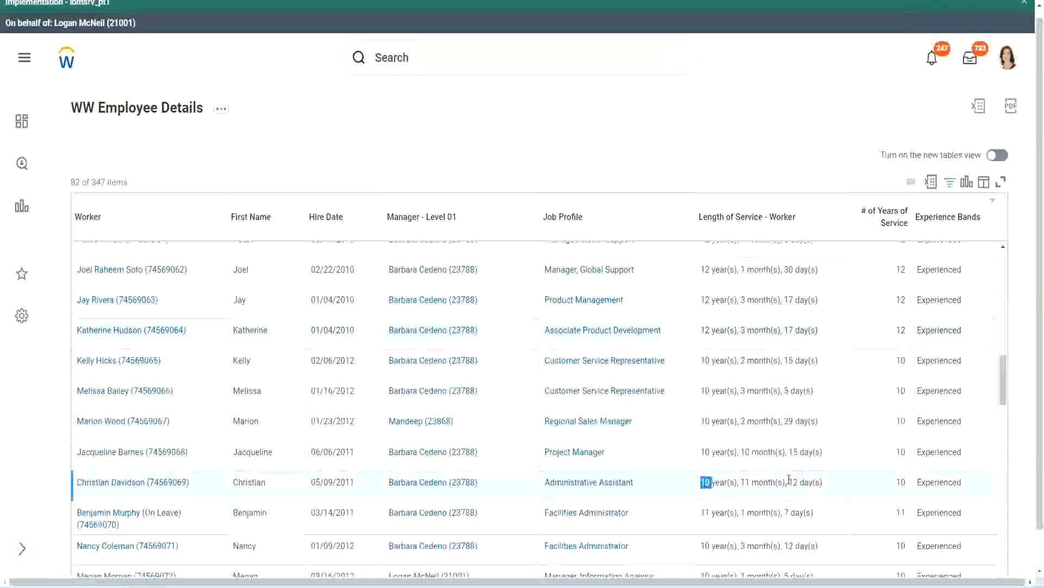
click(788, 479)
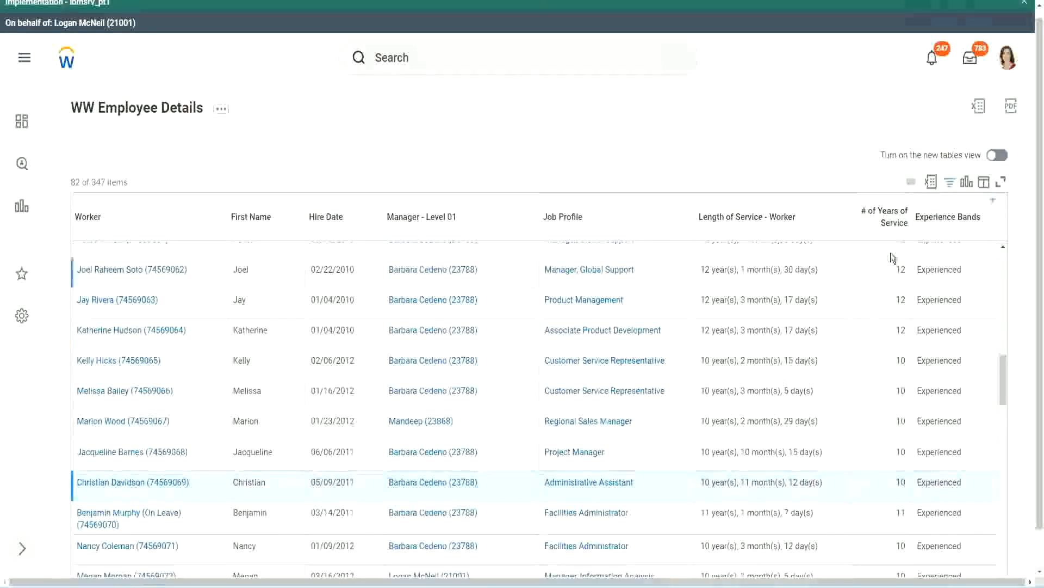
double_click(901, 269)
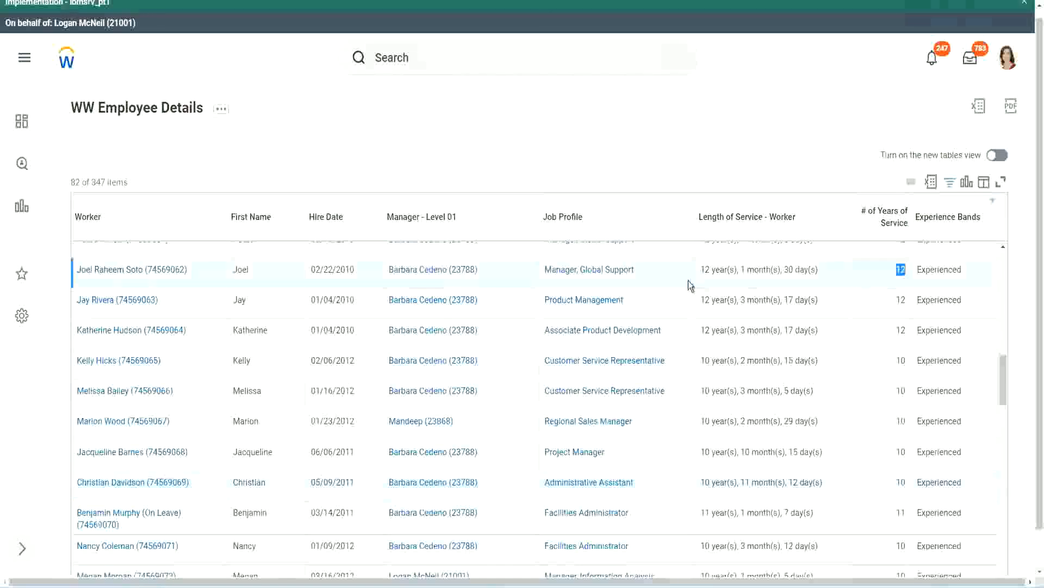
drag(701, 269, 834, 269)
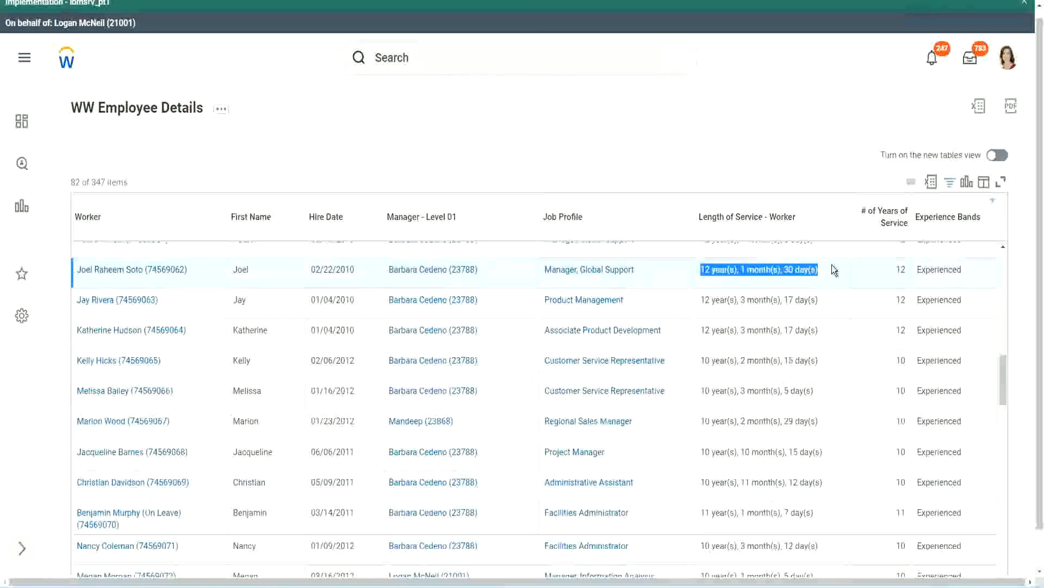
click(811, 481)
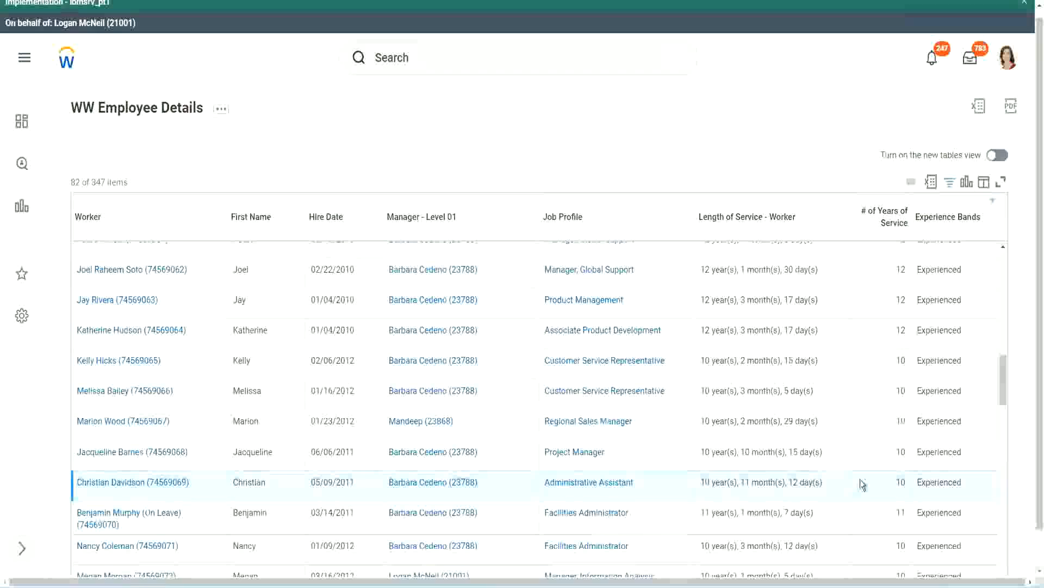
double_click(902, 482)
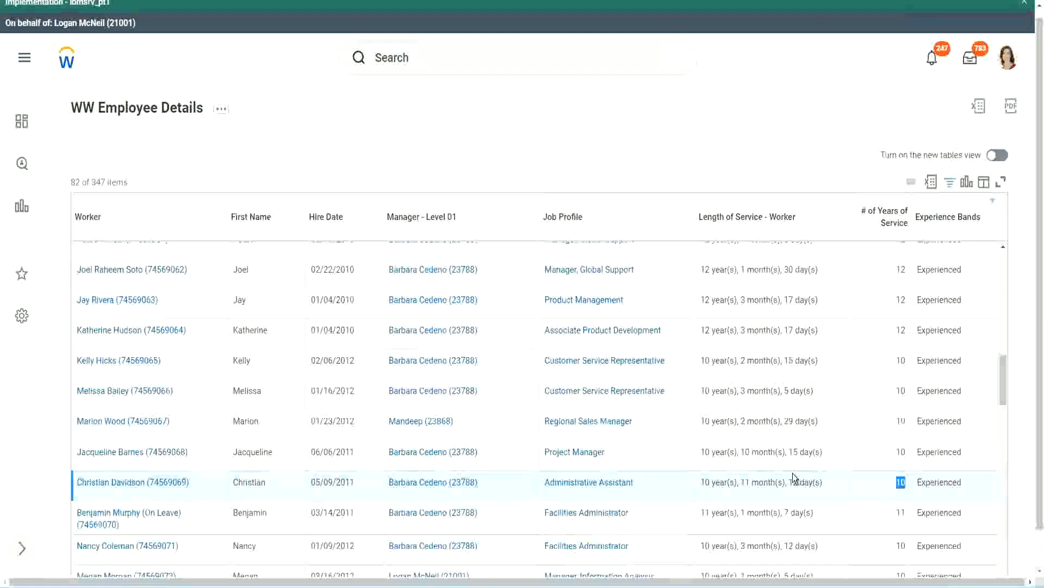
click(862, 485)
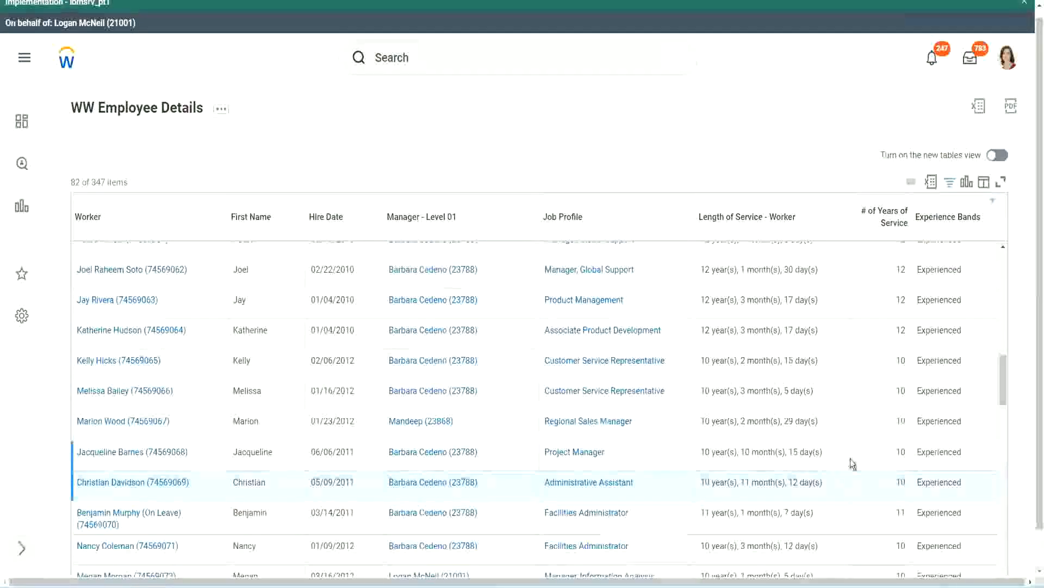
click(871, 453)
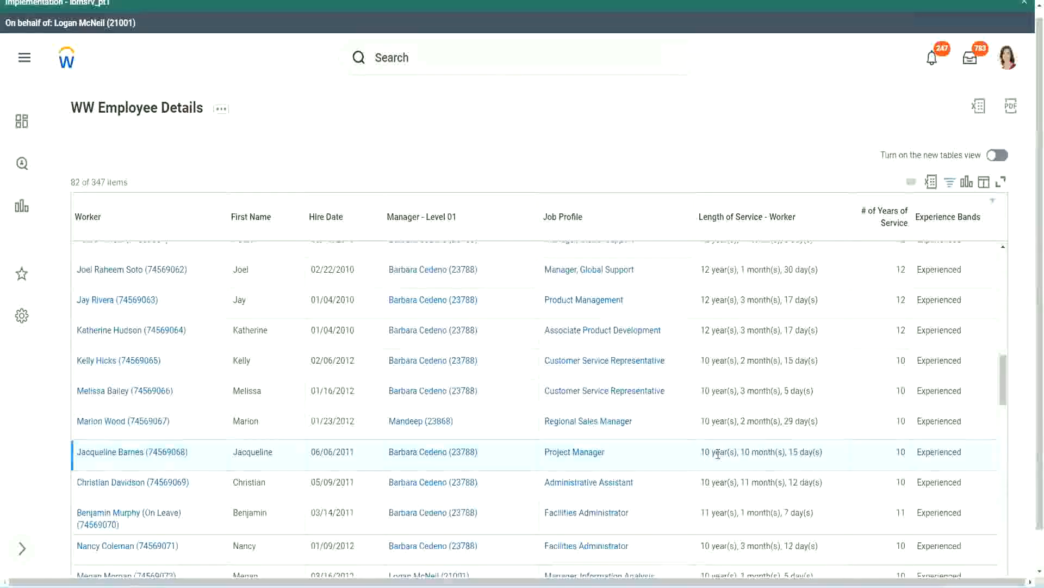
double_click(746, 452)
click(781, 452)
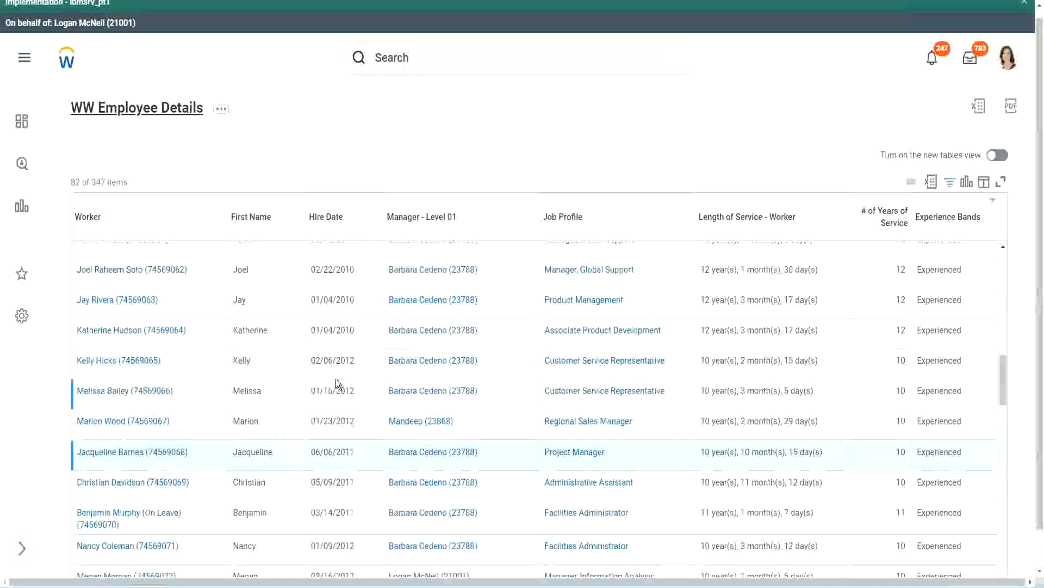
- Return to the report definition and open the calculated field behind the Experience Bands column in a new tab
key(alt+Left)
scroll(338, 387, down, 4)
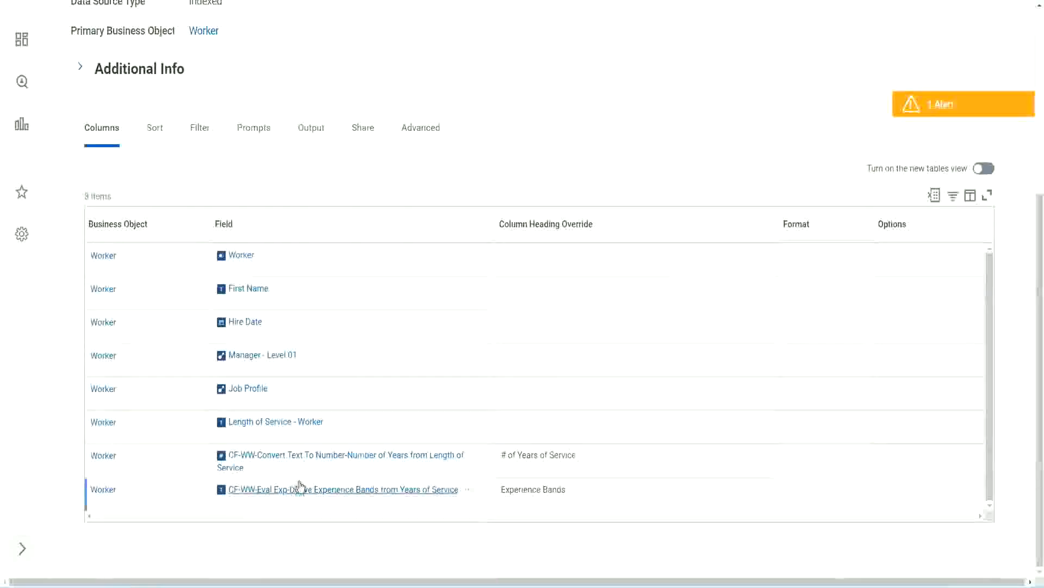
right_click(284, 494)
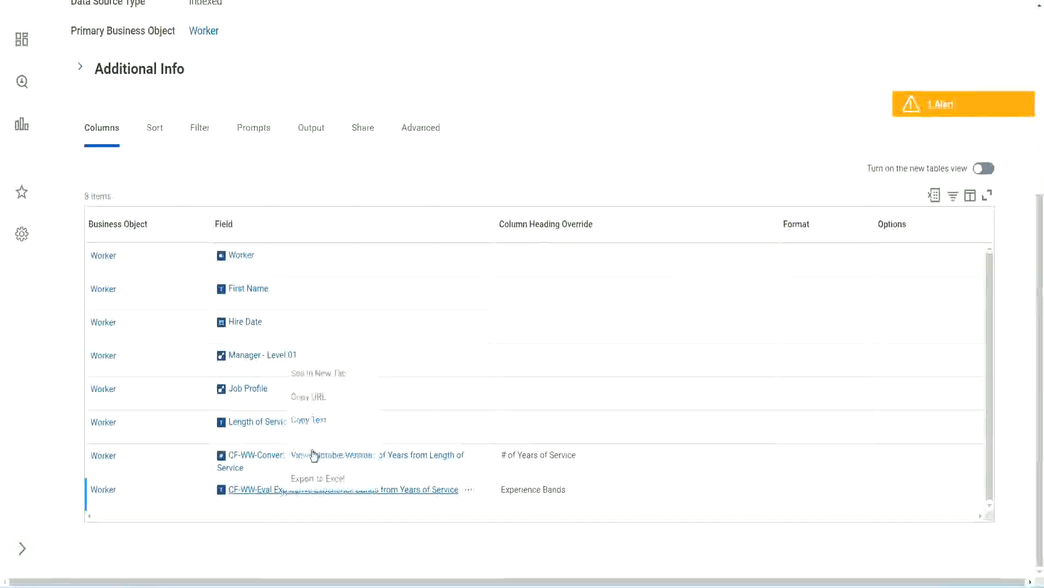
click(331, 370)
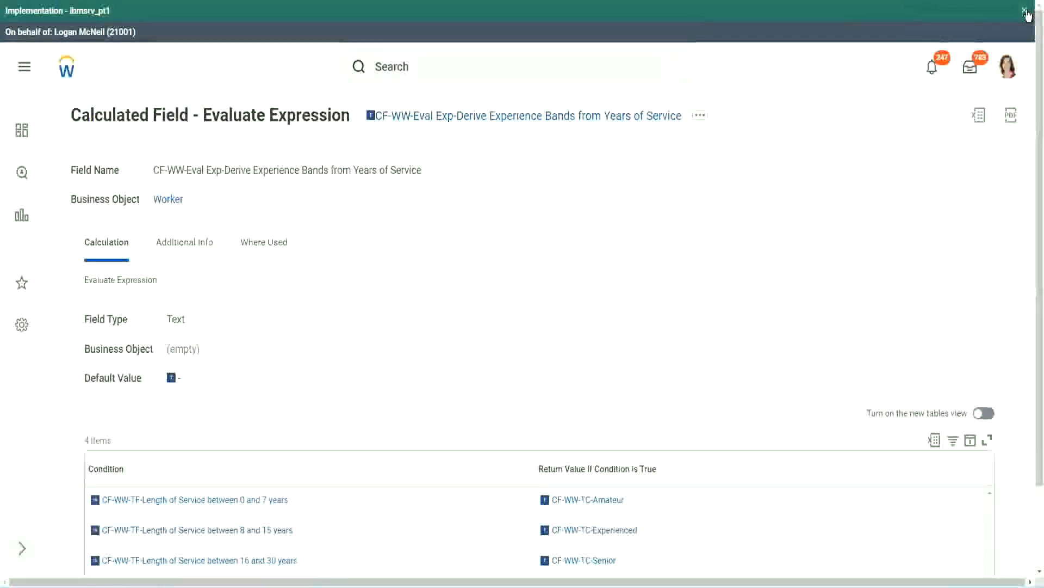
- Dismiss the Implementation banner and copy the name of the Evaluate Expression calculated field as text
click(1024, 11)
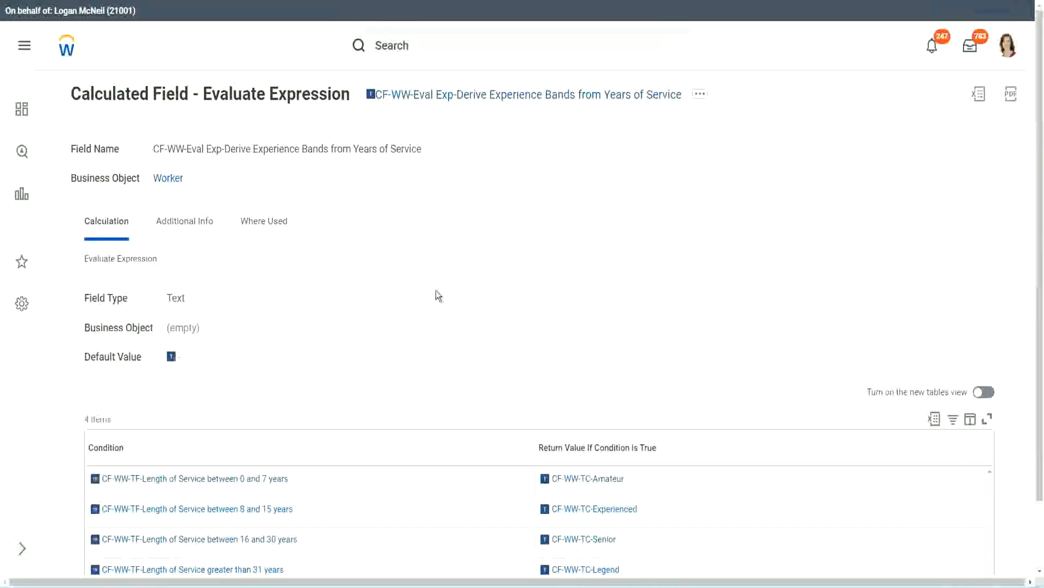
scroll(436, 289, down, 1)
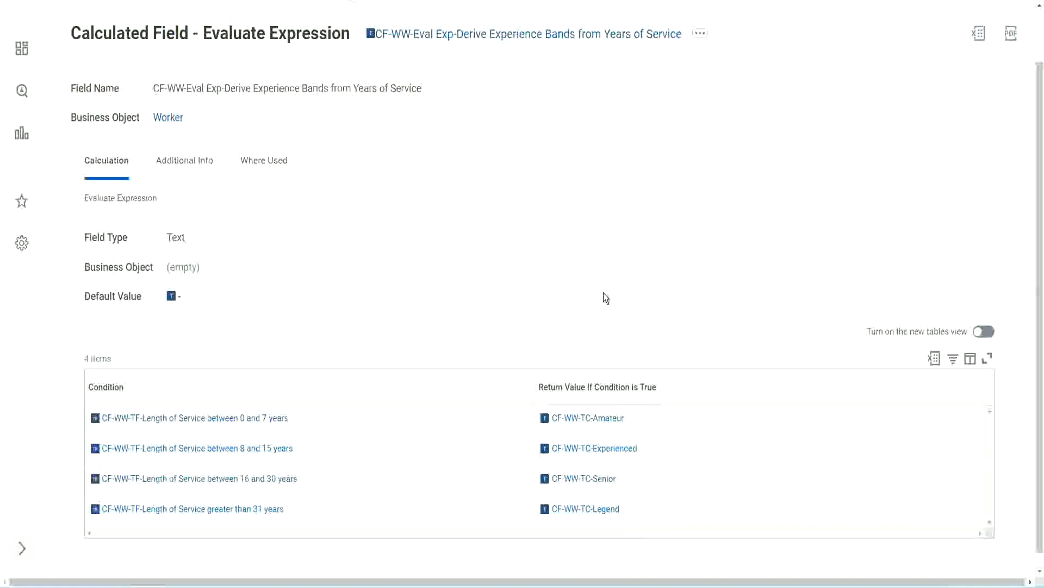
click(474, 384)
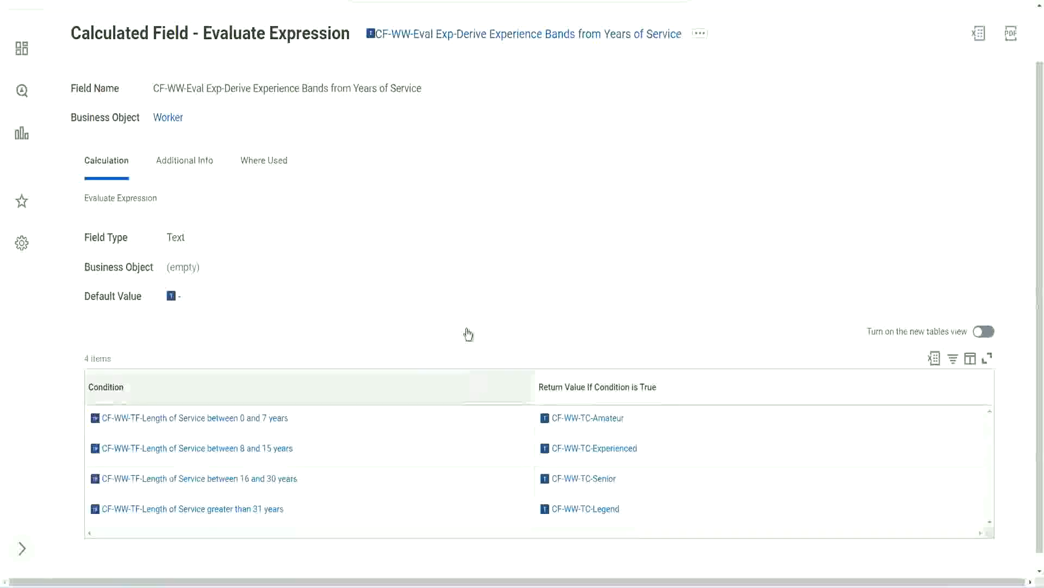
click(469, 256)
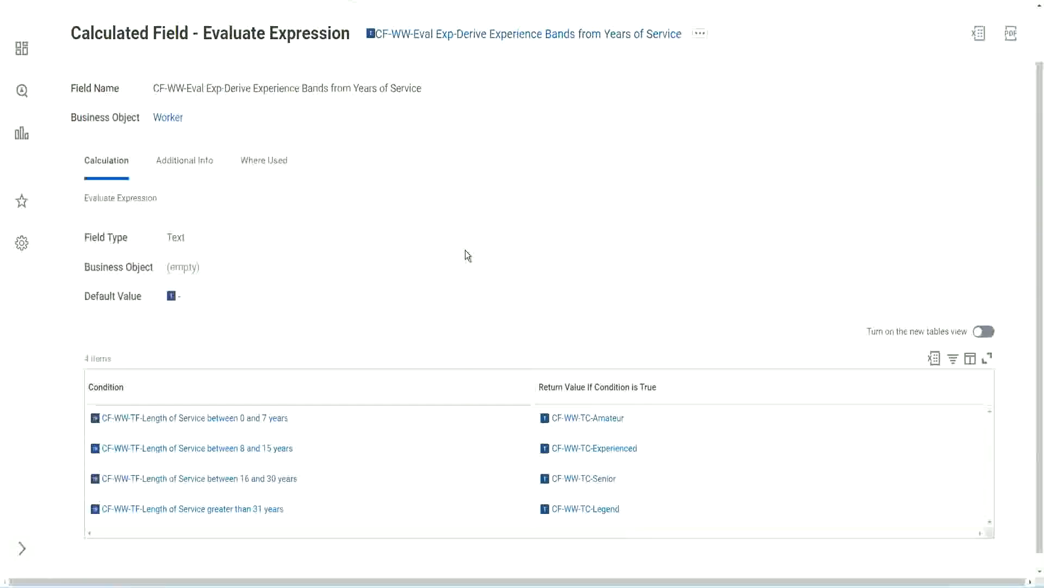
right_click(459, 43)
click(482, 96)
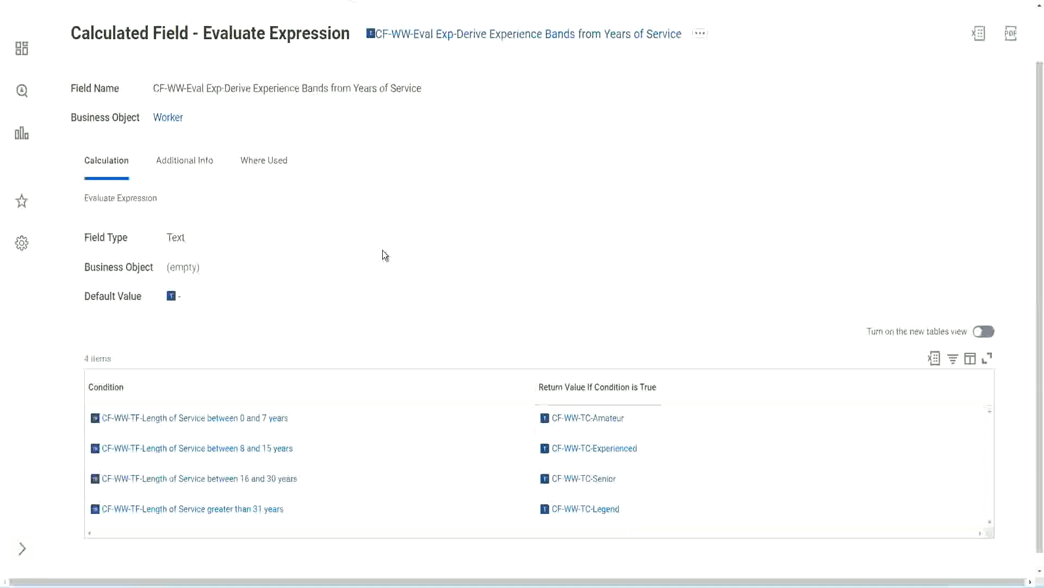
- Go back to the report definition, search for "create cal field" and open the Create Calculated Field task
scroll(406, 216, up, 2)
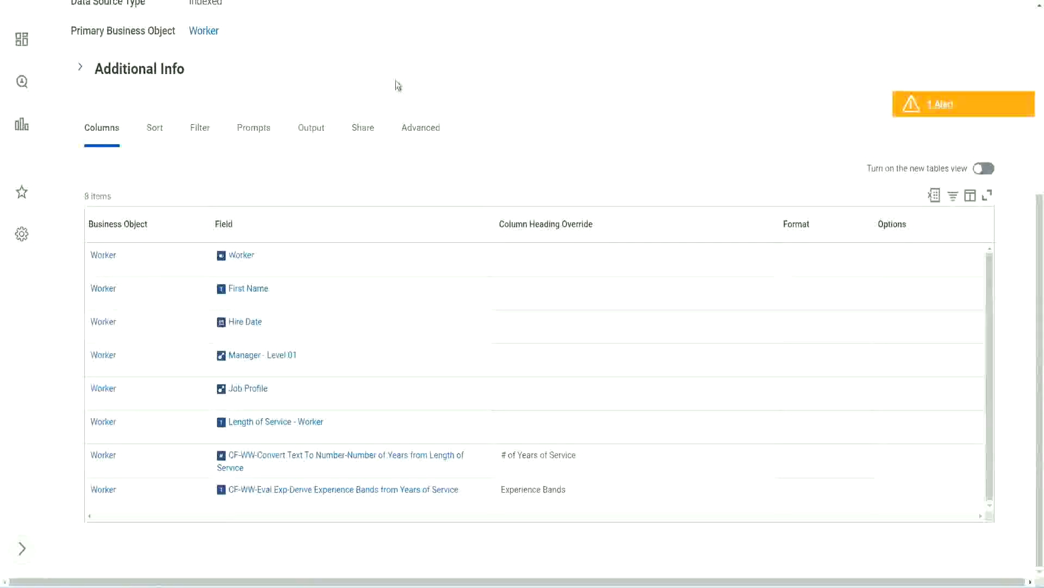
scroll(396, 80, up, 5)
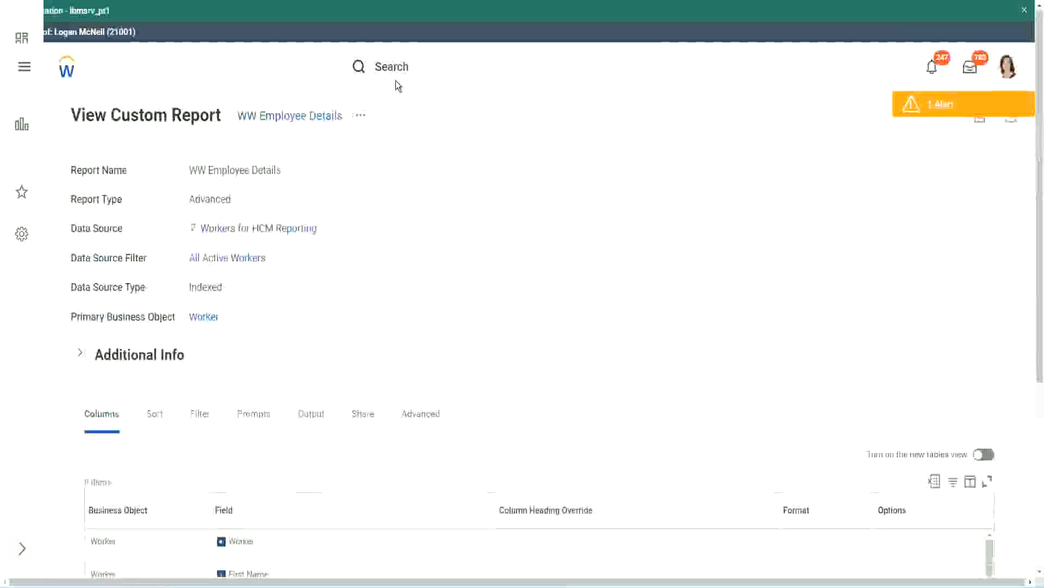
click(425, 65)
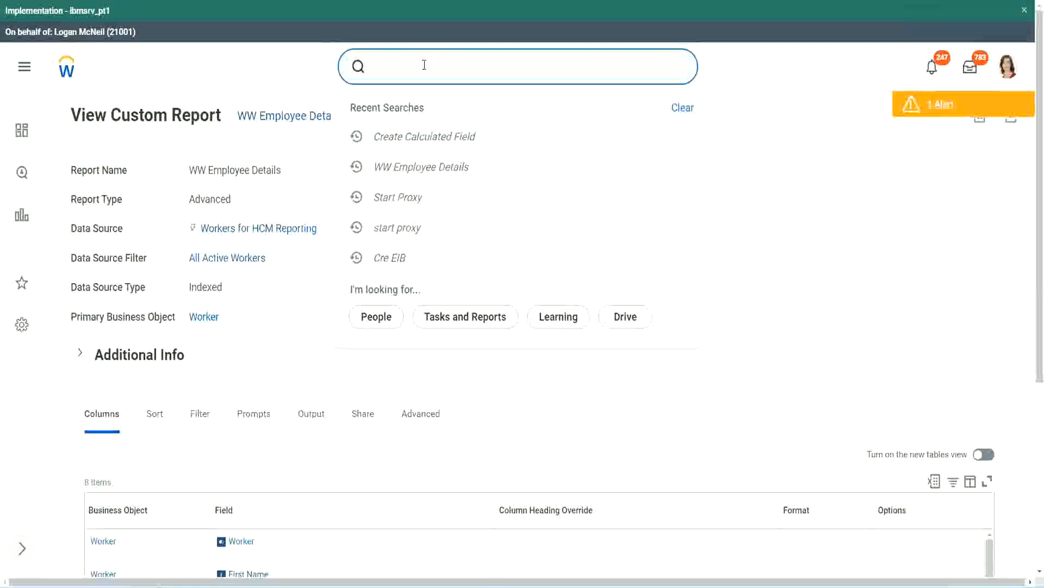
text(create cal field)
click(436, 112)
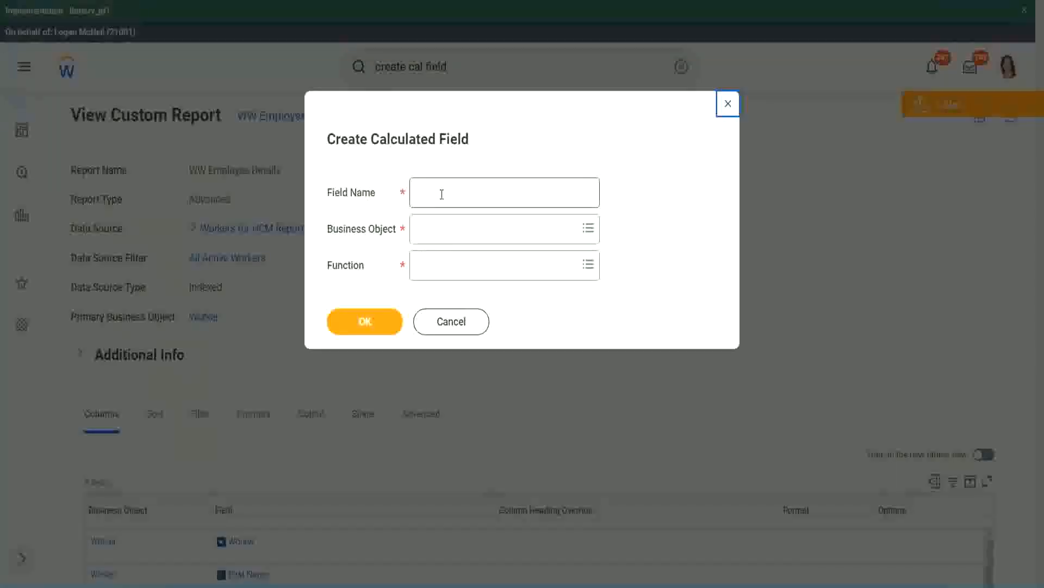
- Paste the copied name "CF-WW-Eval Exp-Derive Experience Bands from Years of Service" as the new calculated field's Field Name
click(442, 194)
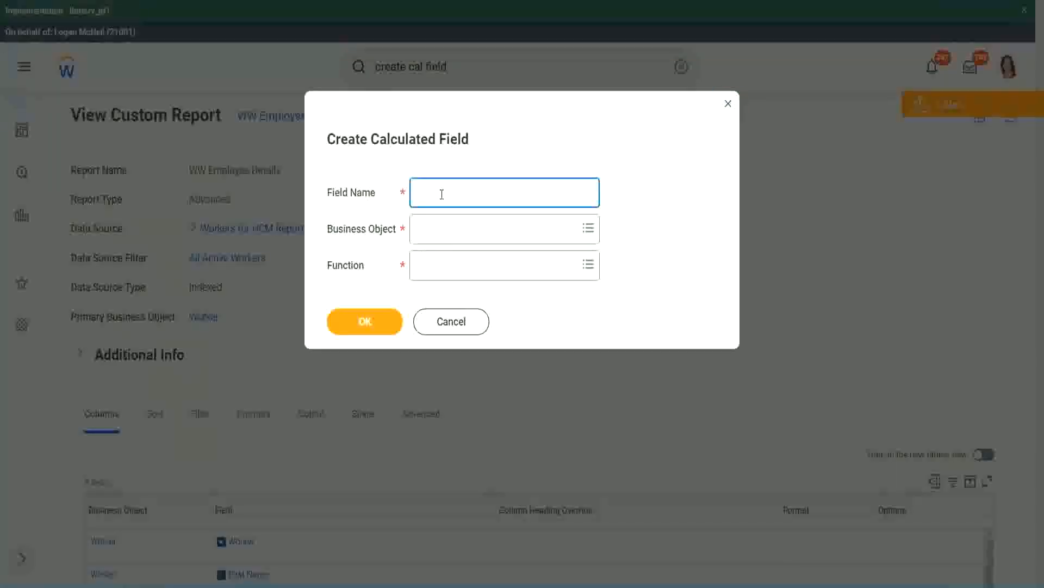
key(ctrl+v)
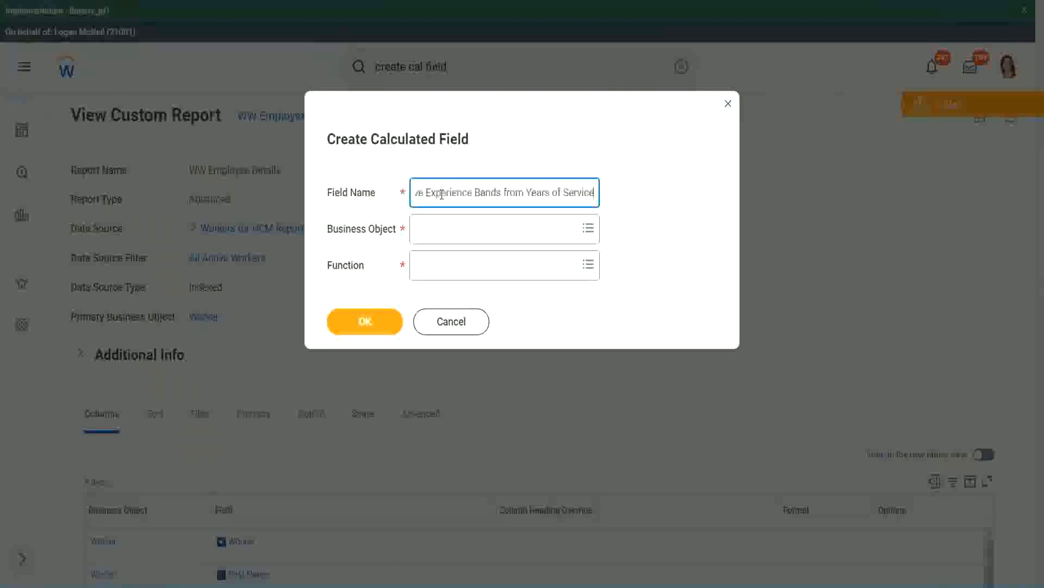
drag(473, 194, 386, 180)
click(473, 192)
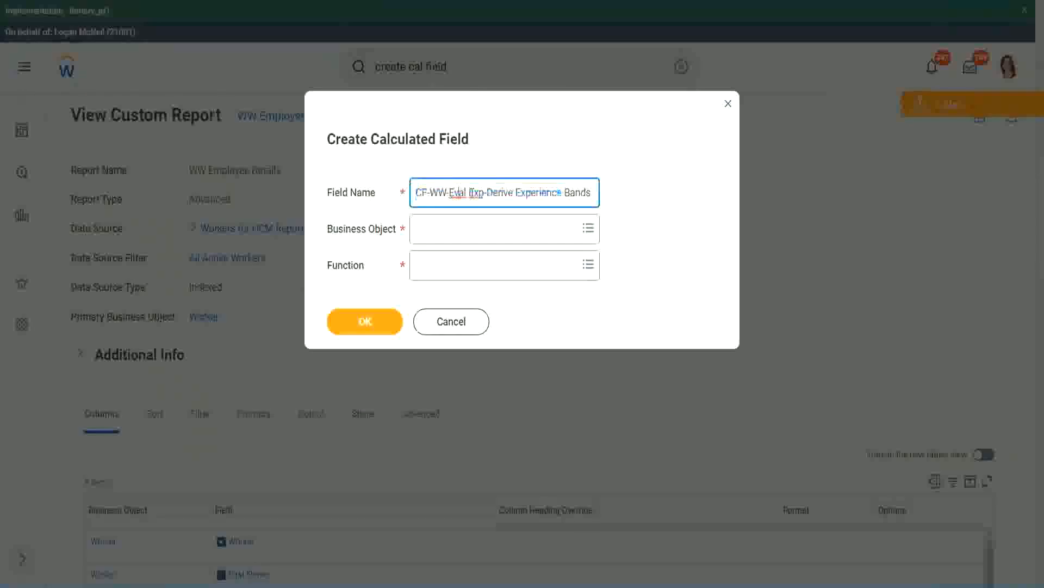
- Insert "Bands" after "Eval Exp" in the Field Name so it starts "CF-WW-Eval Exp Bands-Derive Experience"
double_click(475, 193)
key(Right)
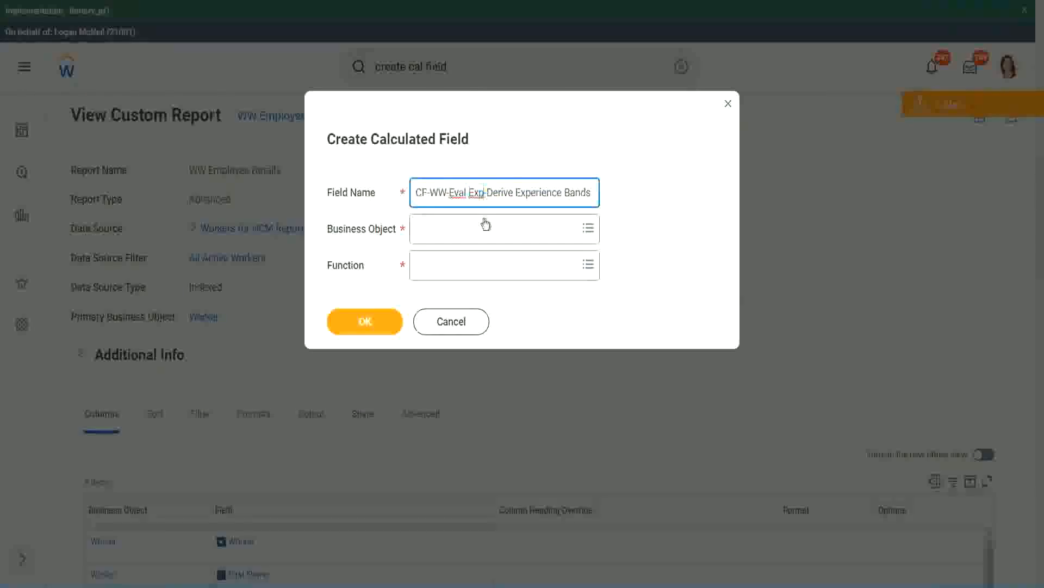
text(bands)
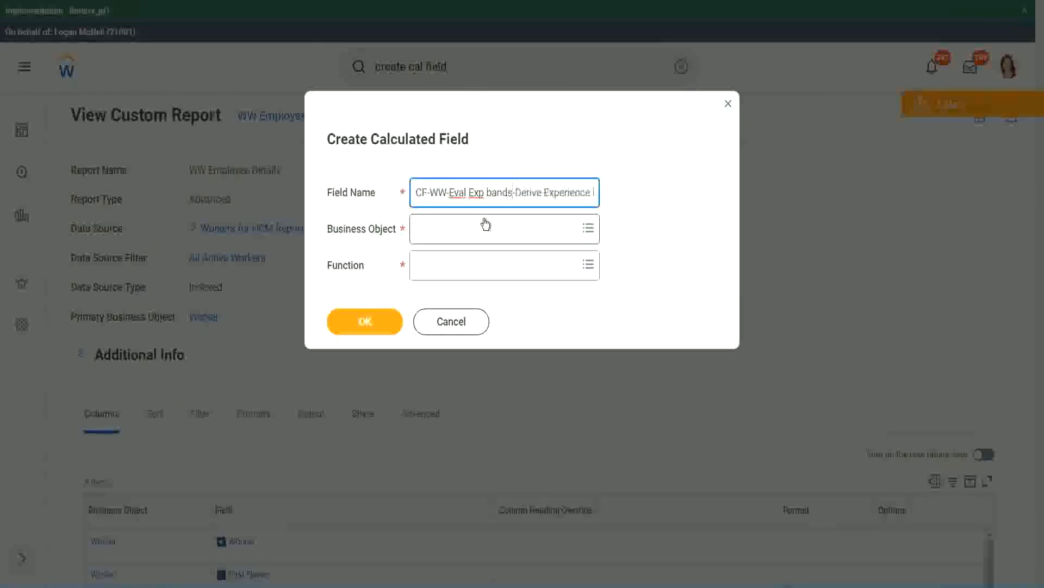
key(Left)
key(Left)
key(Left)
key(Left)
key(shift+Left)
text(B)
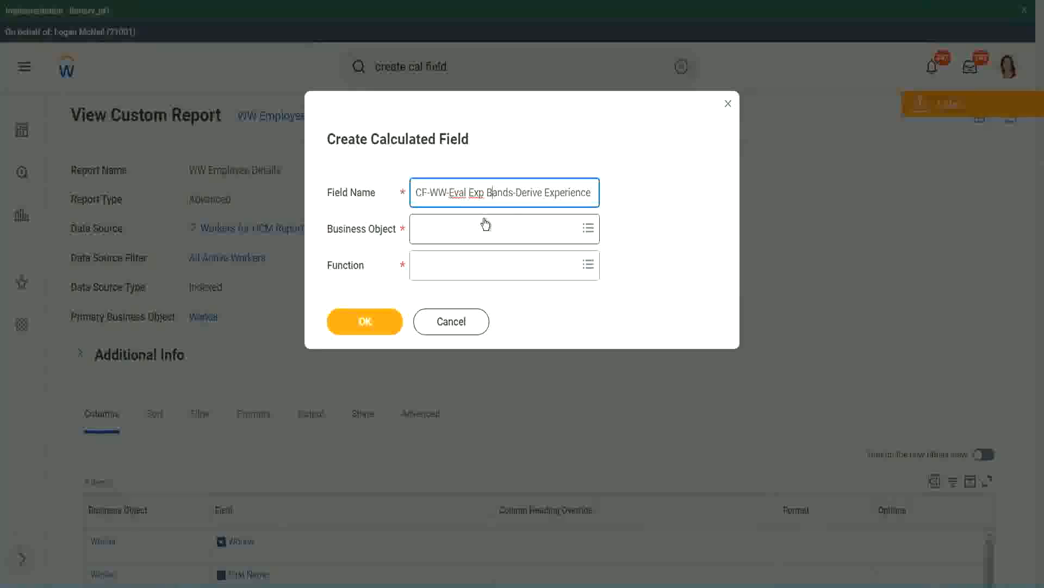
key(Right)
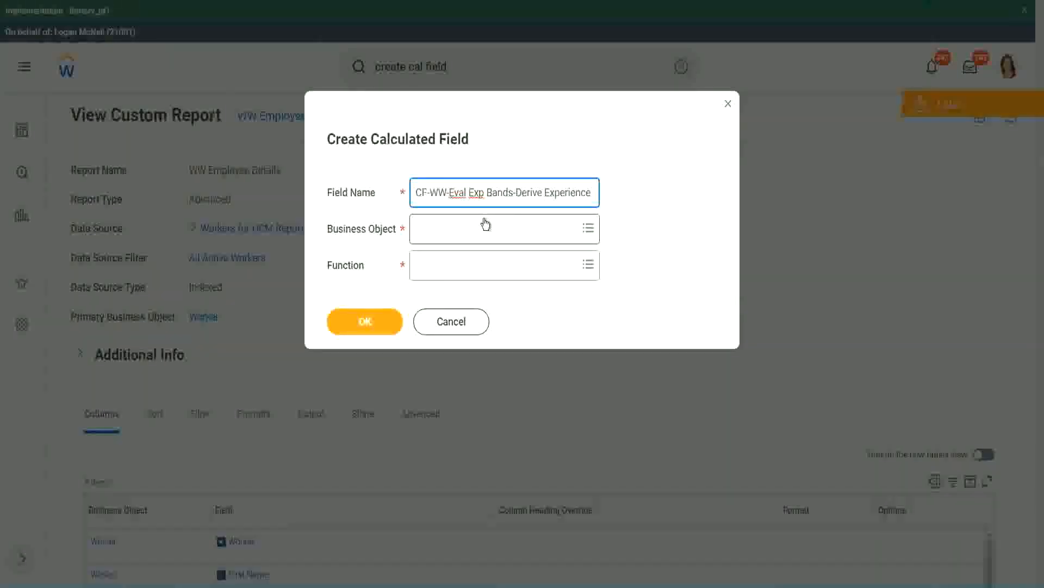
- Replace "Derive" with "Determine" in the Field Name so it reads "Determine Experience Bands from Years of Service"
key(Right)
key(Right)
key(Right)
key(Right)
key(Right)
key(Right)
key(Right)
key(Right)
key(Right)
key(Right)
key(Right)
key(Right)
key(Right)
key(Right)
key(Right)
key(Right)
key(Right)
key(Right)
key(Right)
key(Right)
key(Right)
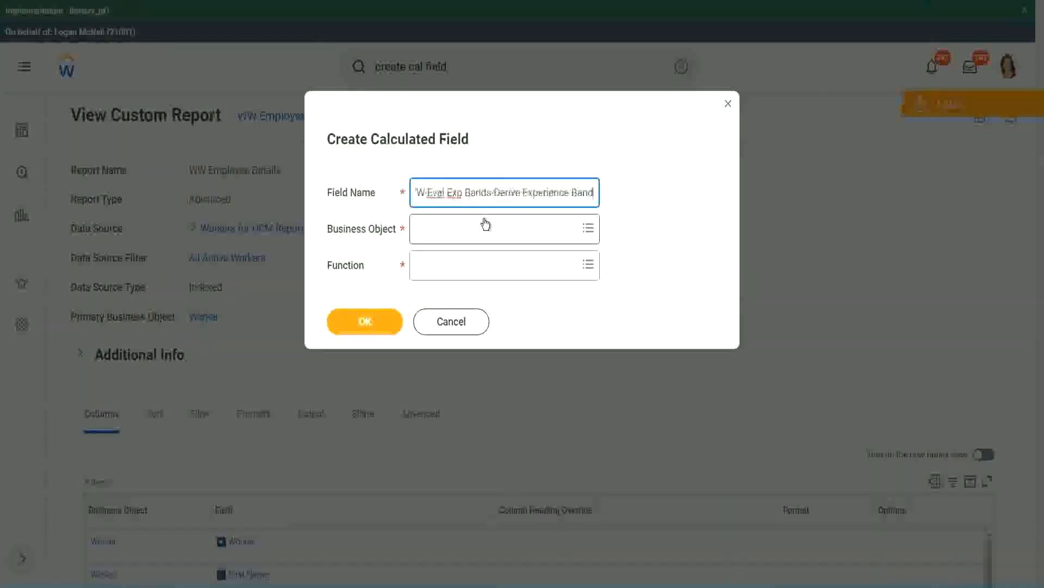
key(Right)
key(Right)
key(Right)
key(Right)
key(Right)
key(Right)
key(Right)
key(Right)
key(Right)
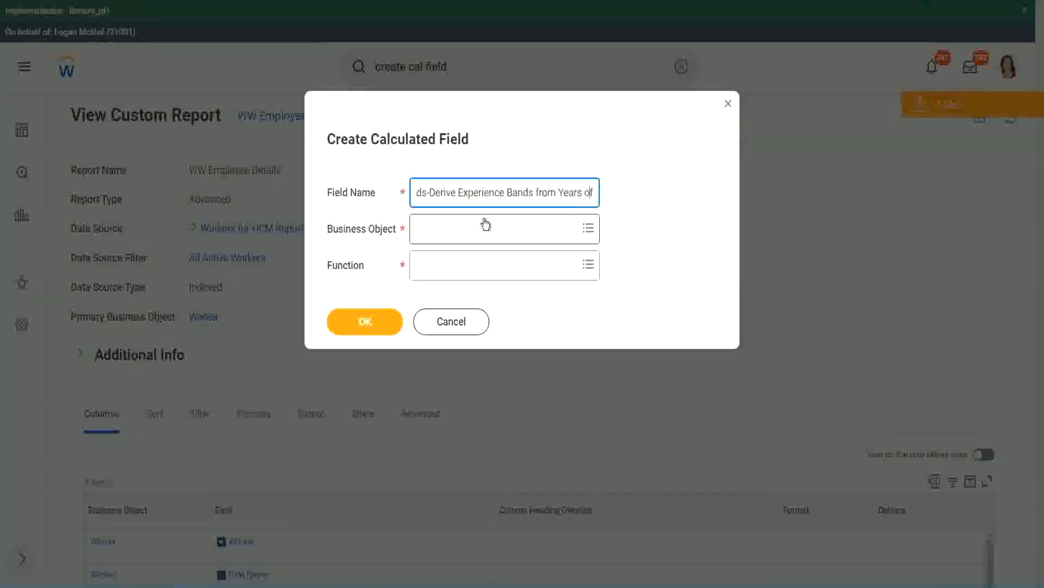
key(Left)
key(Left)
key(Left)
key(Left)
key(Left)
key(Left)
key(Left)
key(Left)
key(Left)
key(Left)
key(Left)
key(Left)
key(Left)
key(Left)
key(Left)
key(Left)
key(Left)
key(Left)
key(Left)
key(shift+Left)
key(shift+Left)
key(shift+Left)
key(shift+Left)
key(shift+Left)
key(shift+Left)
text(Determine)
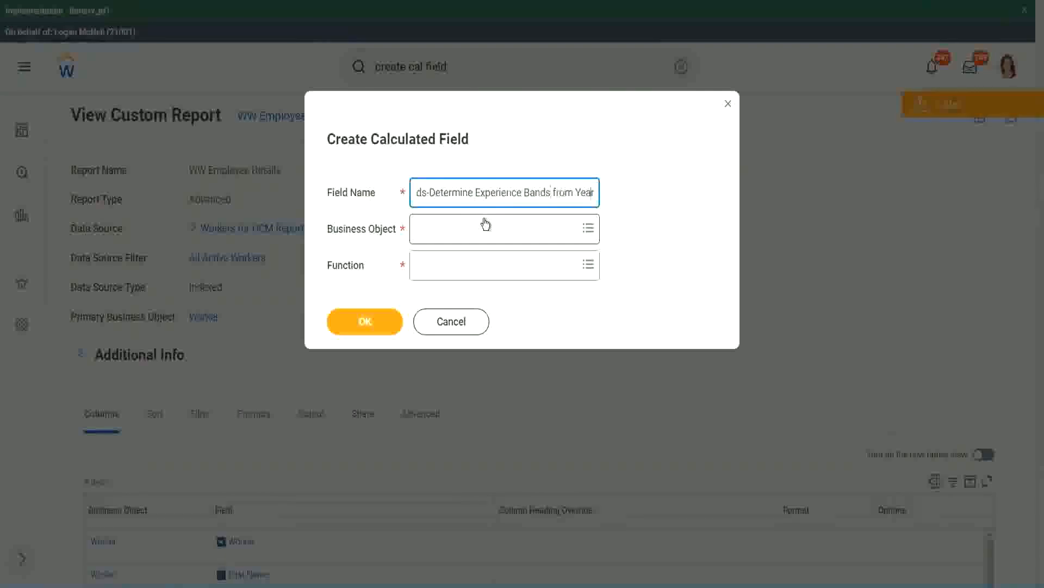
key(End)
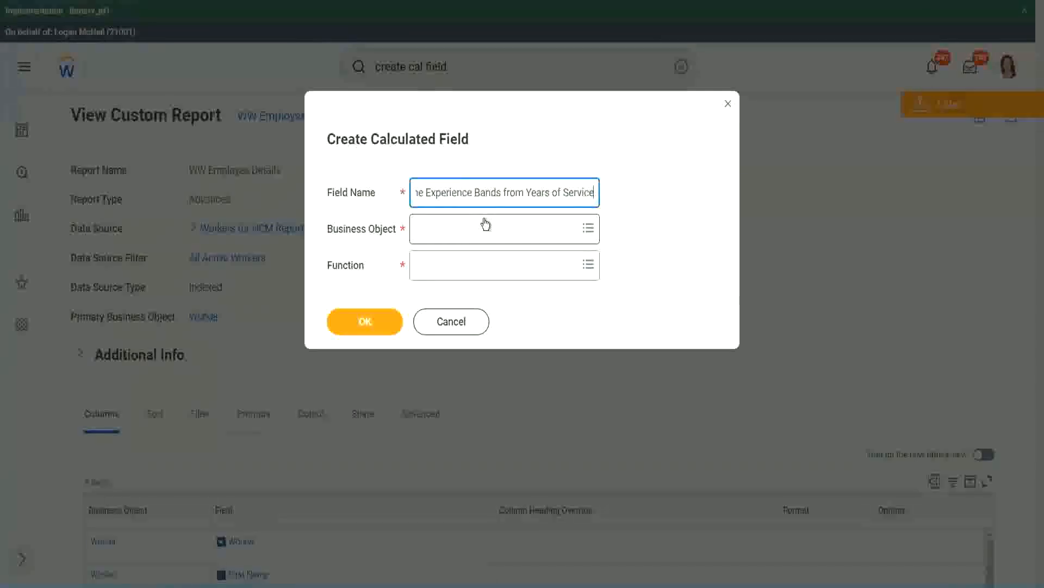
- Search the business objects for "worker" and set the Business Object to Worker
click(465, 229)
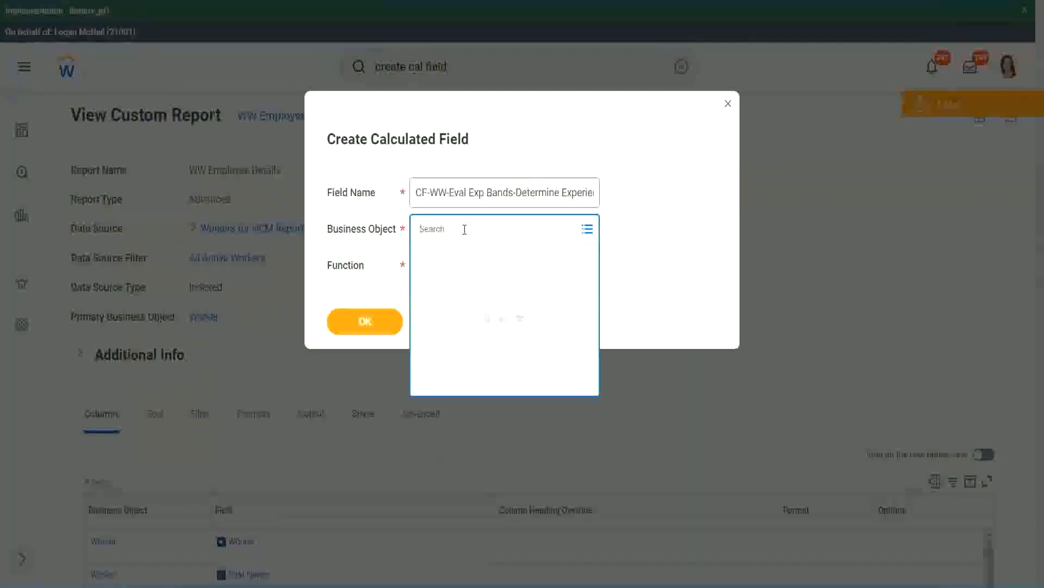
text(work)
key(Return)
text(er)
key(Return)
key(Return)
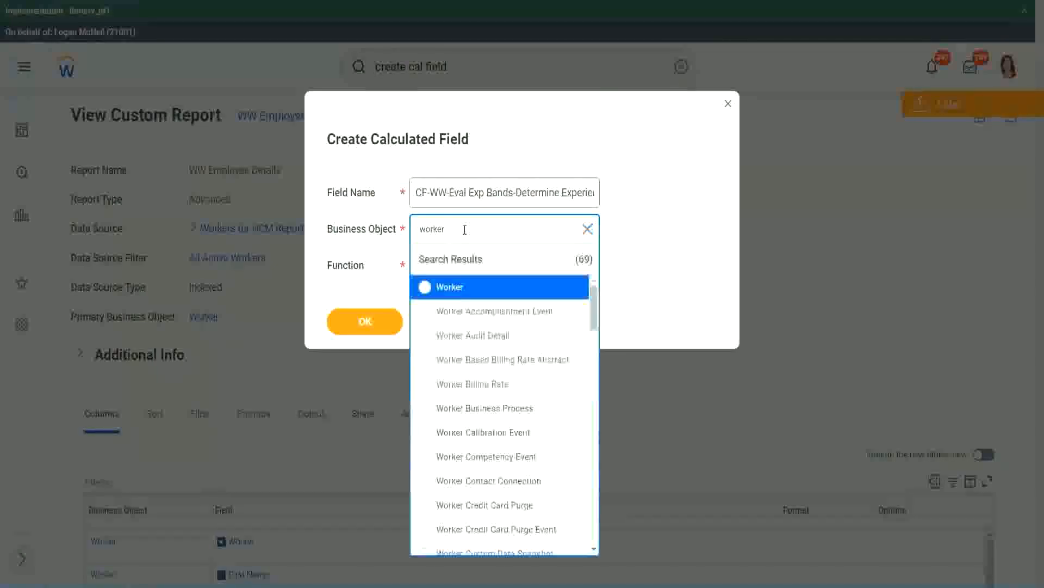
click(452, 288)
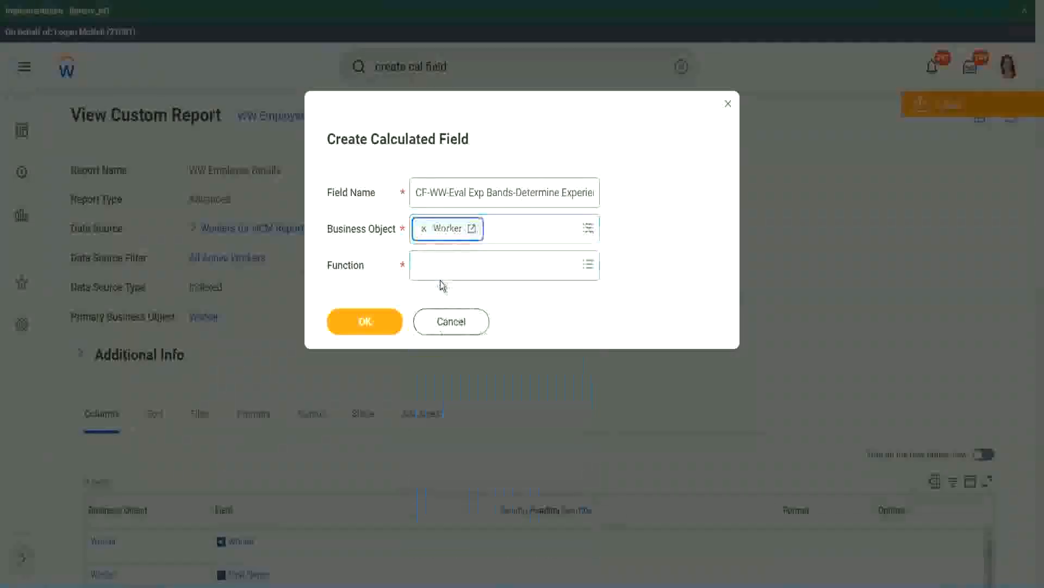
- Search the functions for "eval exp" and set the Function to Evaluate Expression Band
click(442, 264)
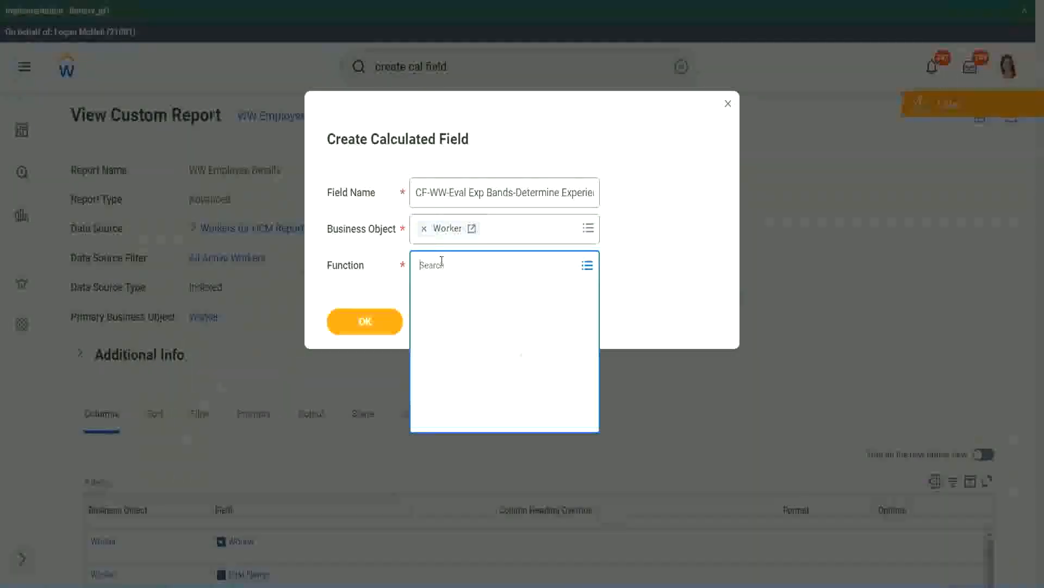
text(eval ex)
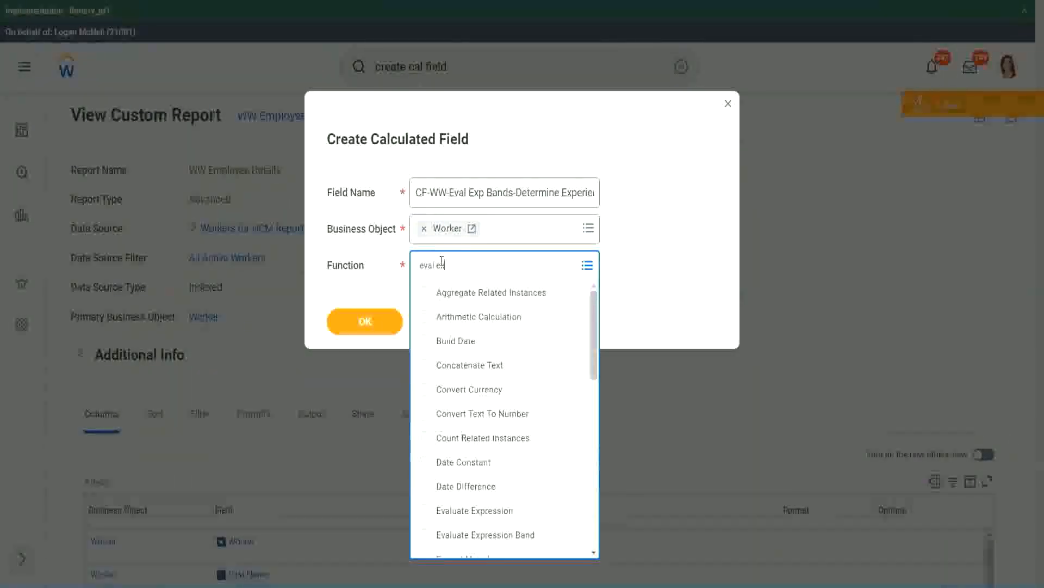
text(p)
key(Return)
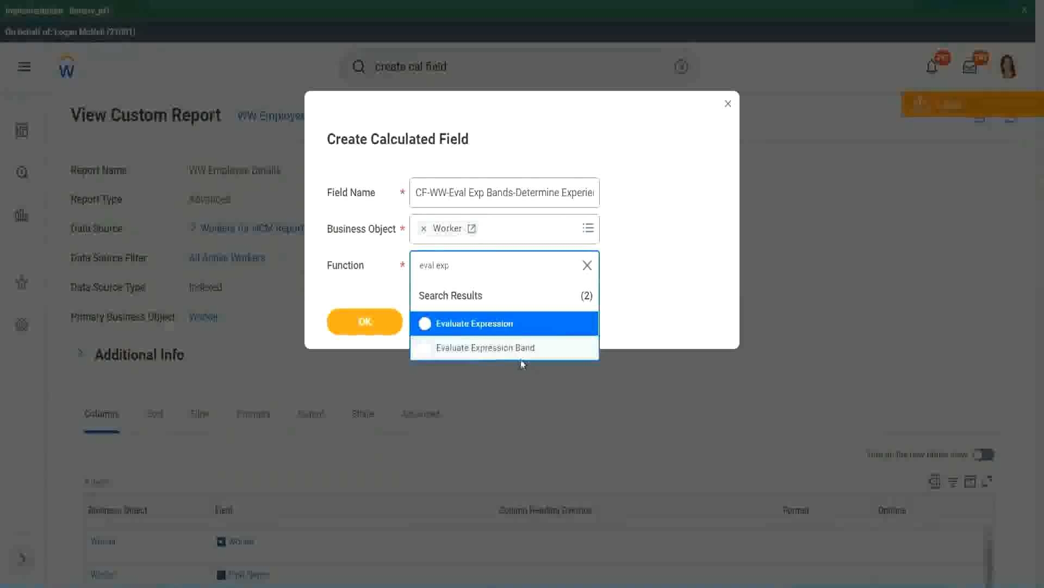
click(527, 351)
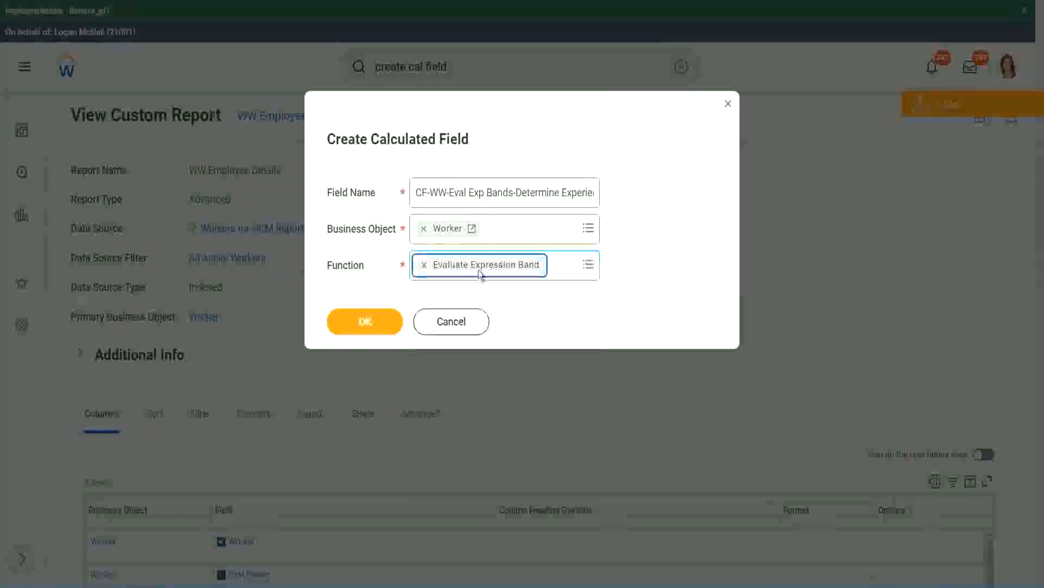
- Shorten "Eval Exp Bands" to "Eval Exp Band" in the Field Name and confirm the new calculated field
click(514, 192)
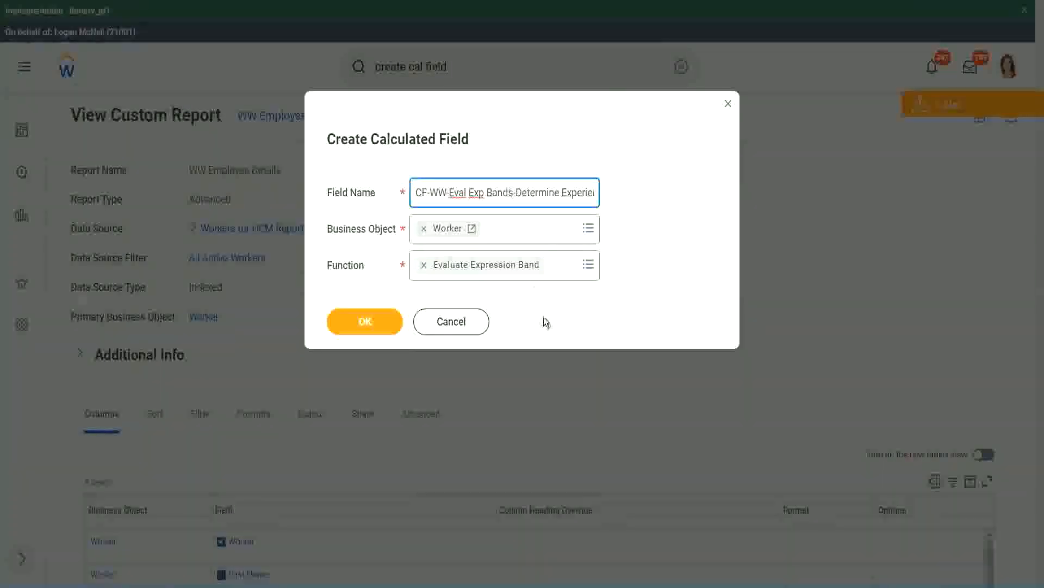
key(BackSpace)
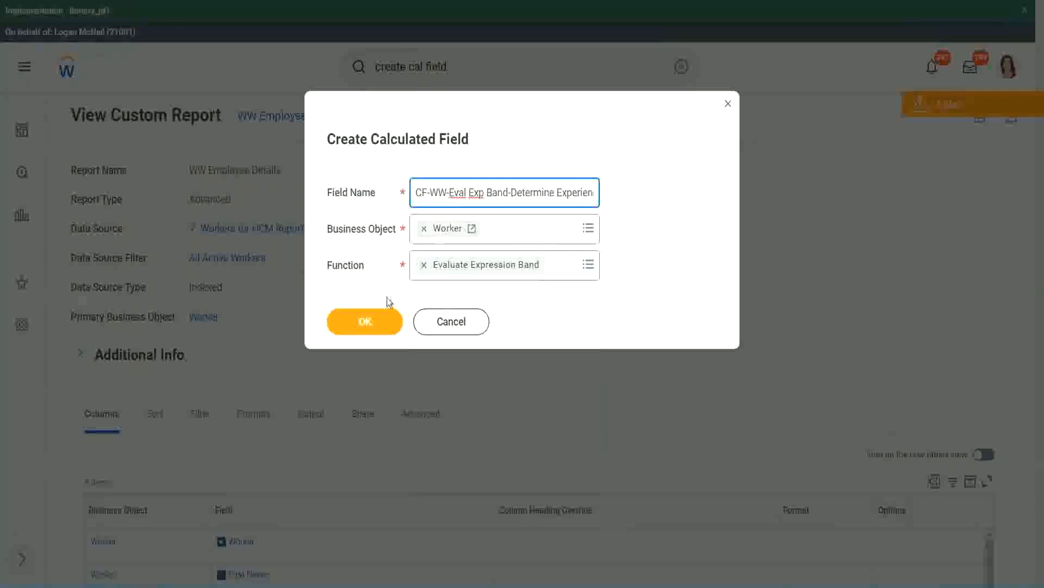
click(369, 322)
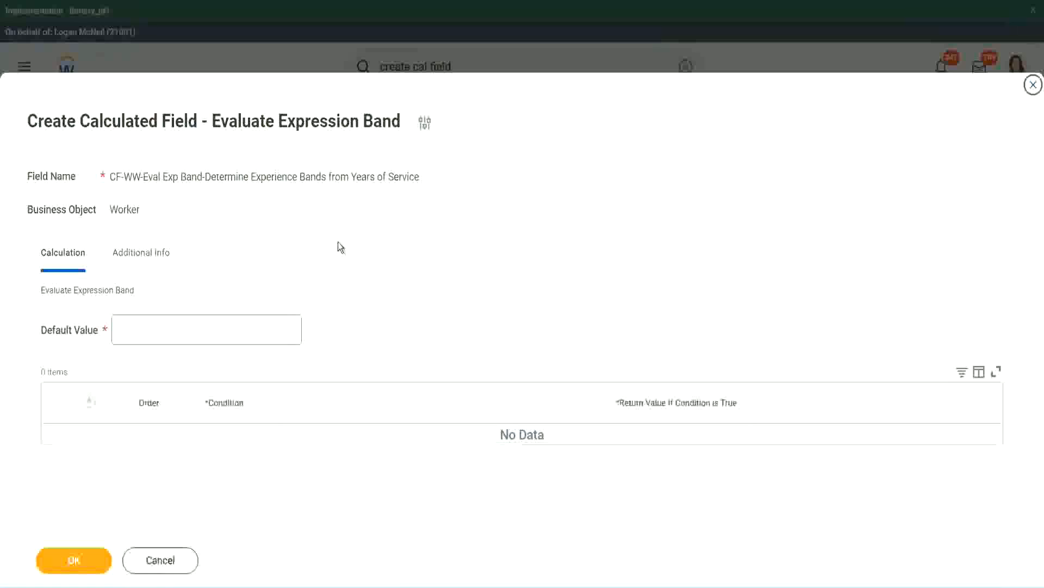
- Set the Default Value to "-" and add a first row to the conditions table
click(151, 336)
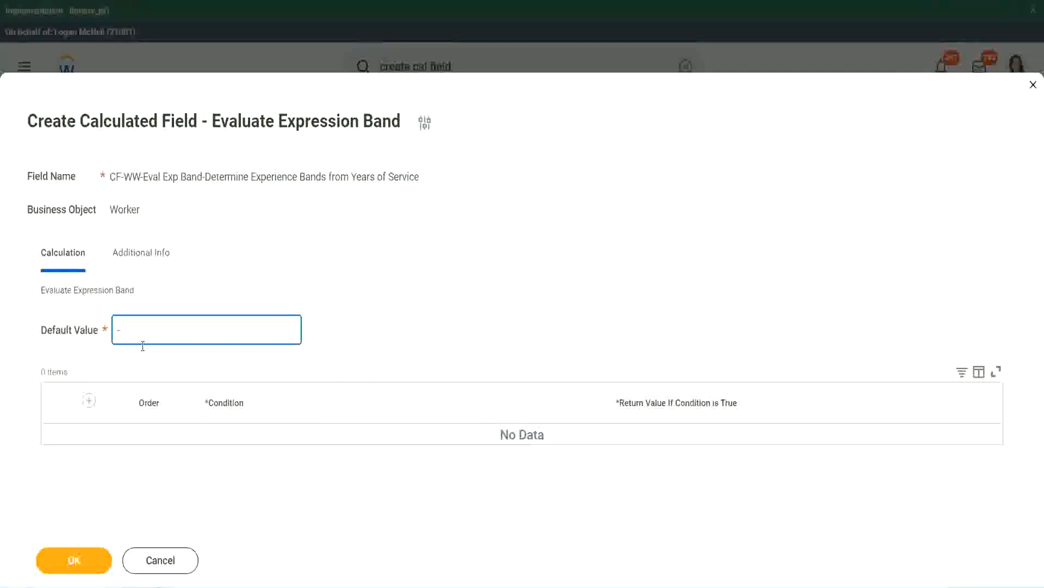
click(91, 403)
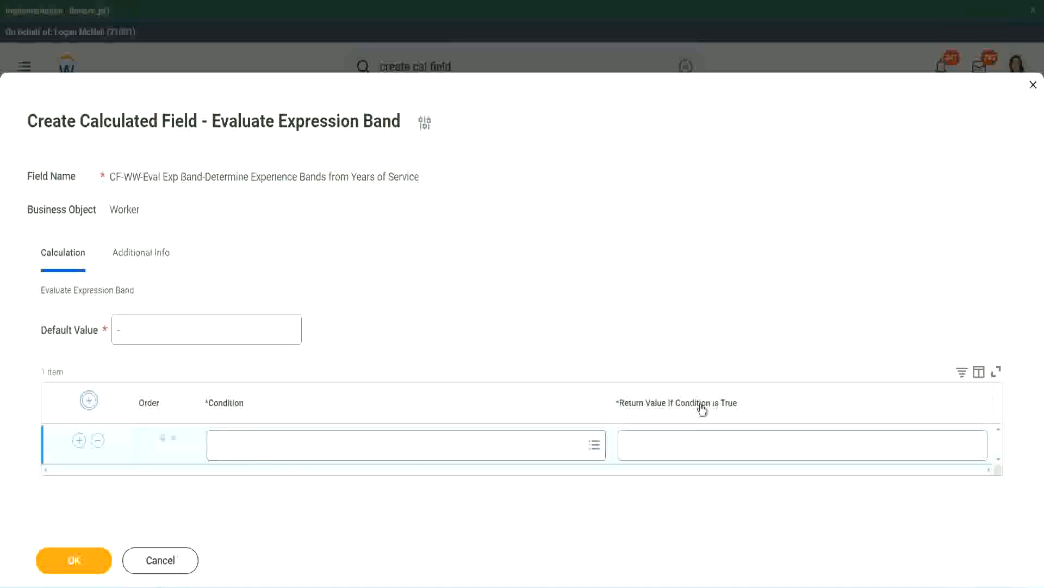
click(680, 444)
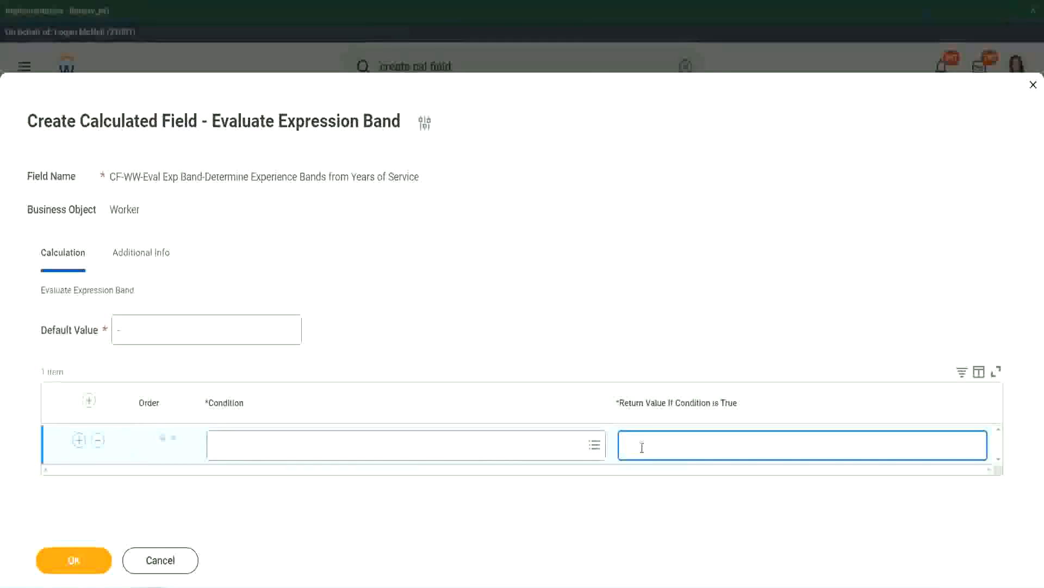
text(adkadjaidjaidja)
key(BackSpace)
key(BackSpace)
key(BackSpace)
key(BackSpace)
key(BackSpace)
key(BackSpace)
key(BackSpace)
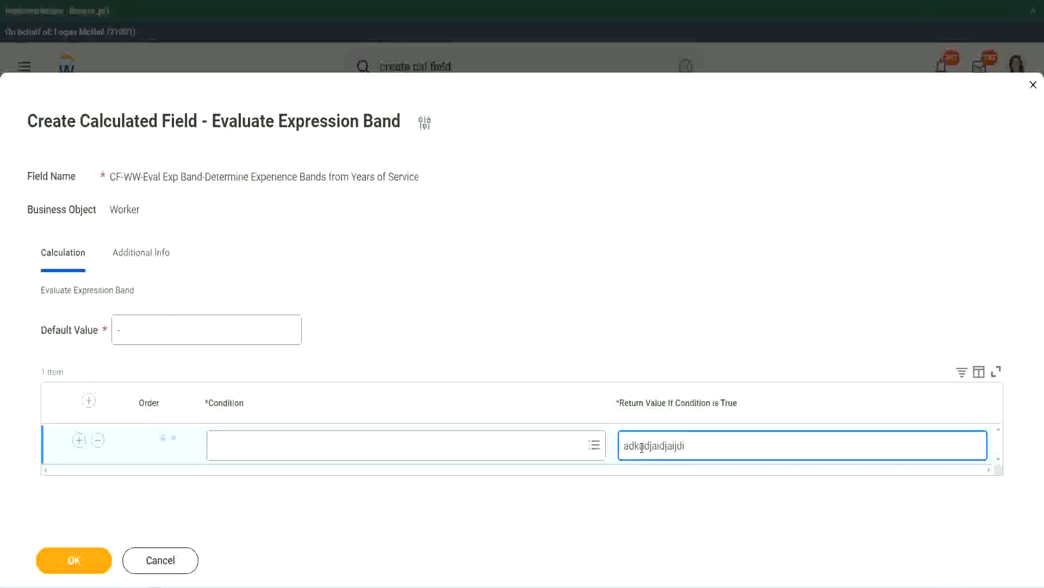
key(BackSpace)
key(BackSpace)
key(BackSpace)
key(BackSpace)
key(BackSpace)
key(BackSpace)
key(BackSpace)
key(BackSpace)
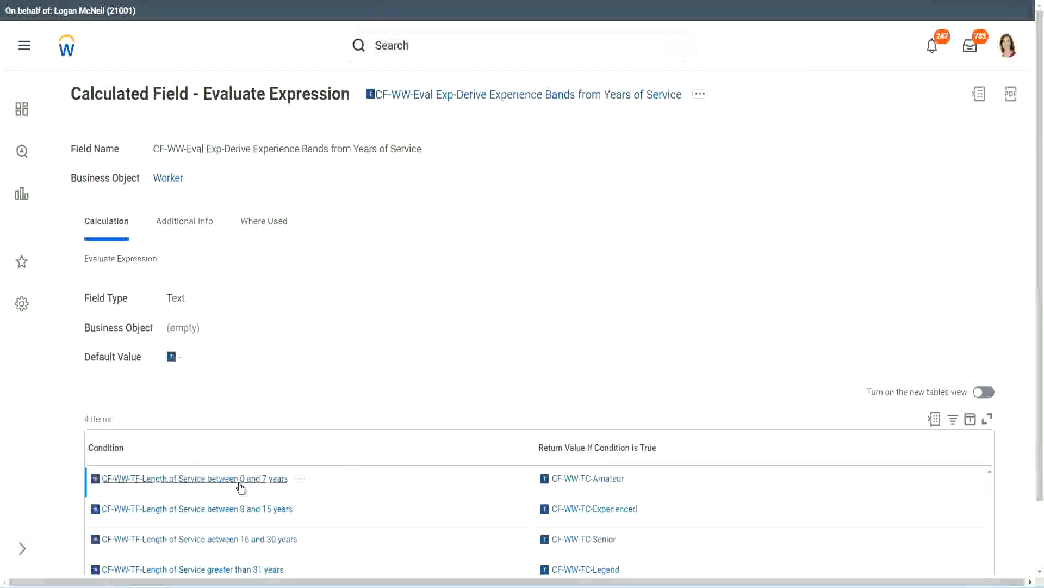
- Copy condition "CF-WW-TF-Length of Service between 0 and 7 years" from the existing calculated field into the first row, with return value "Amateur"
right_click(241, 487)
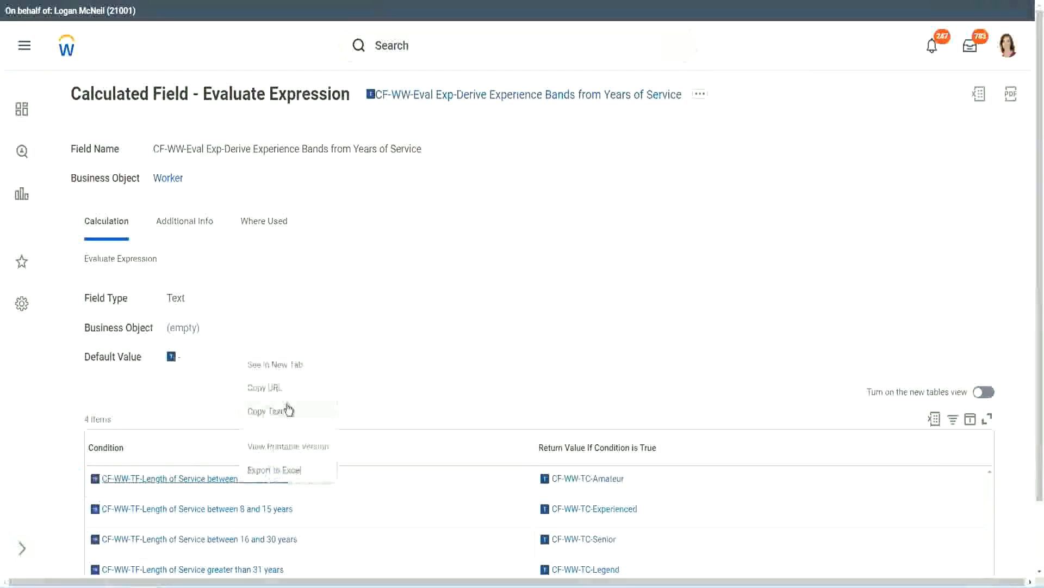
click(275, 411)
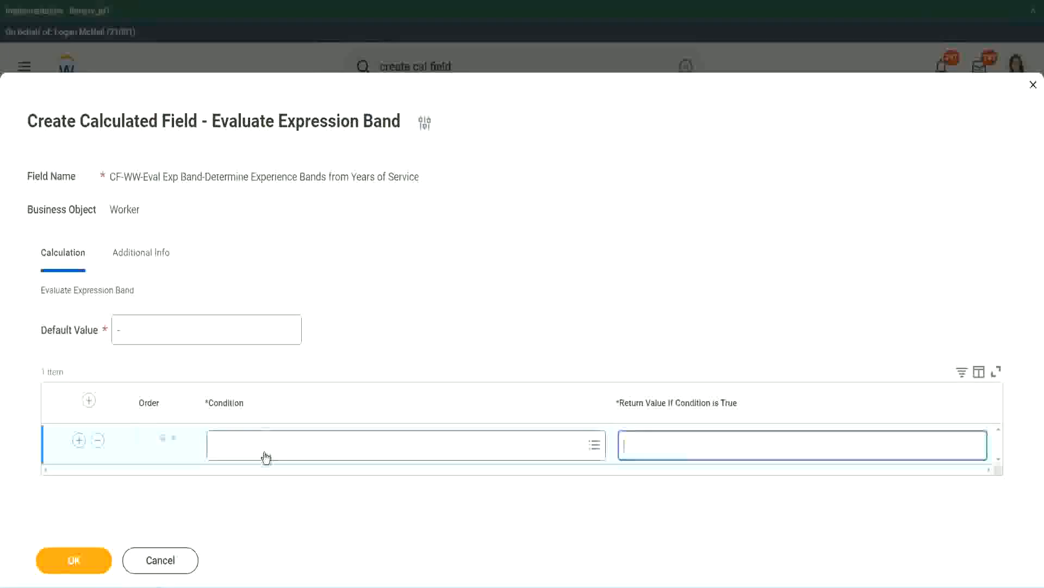
click(264, 453)
key(ctrl+v)
key(Return)
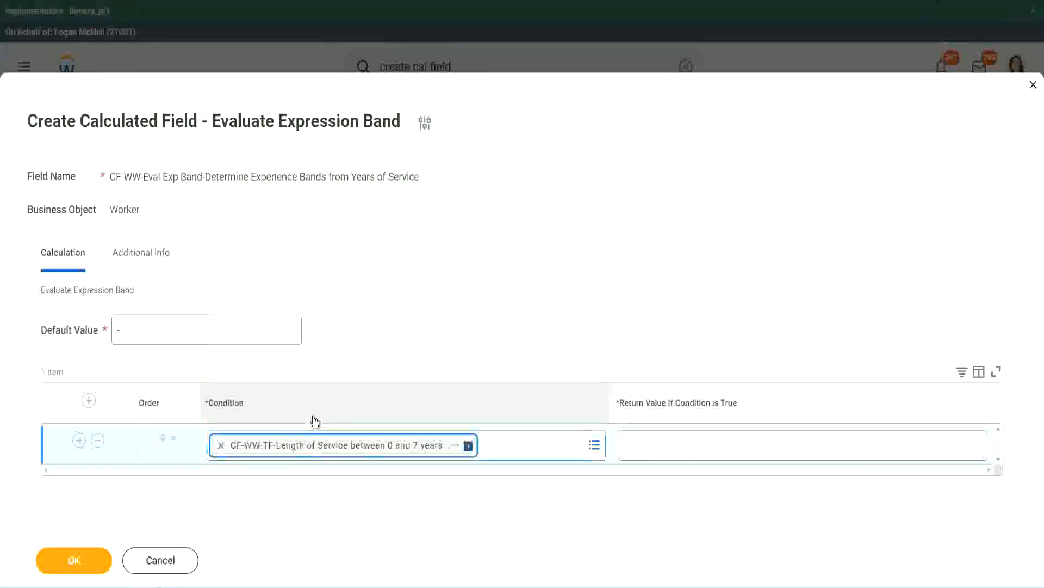
click(660, 436)
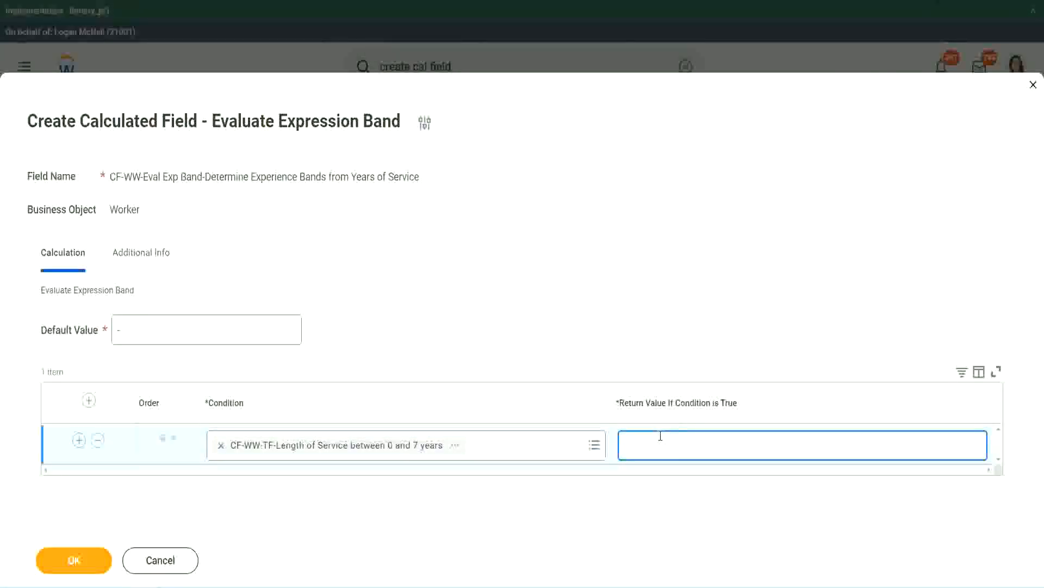
text(Amateur)
- Add three more empty rows to the conditions table below the Amateur row
click(79, 439)
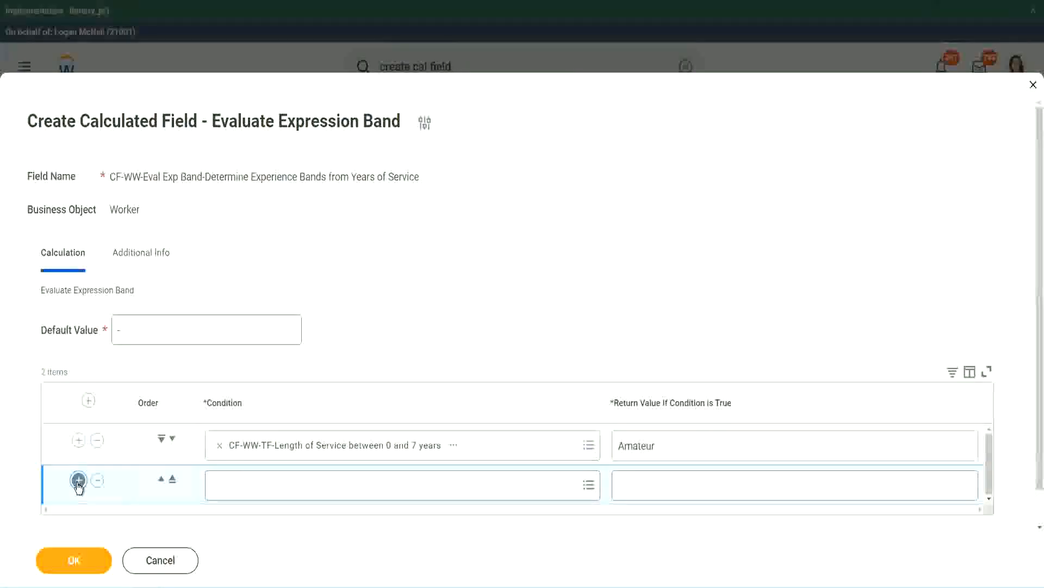
click(79, 481)
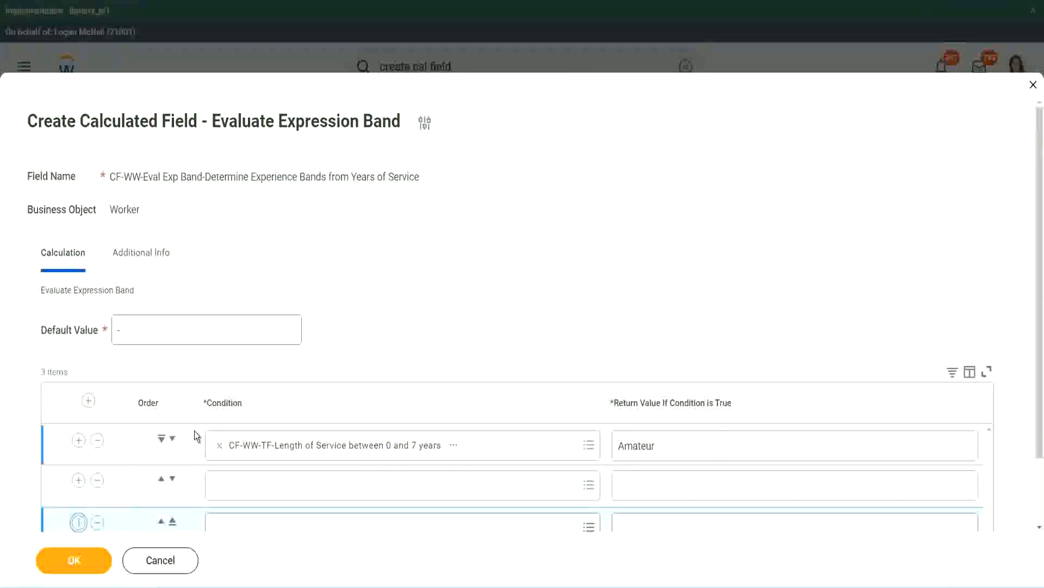
scroll(194, 431, down, 2)
click(79, 442)
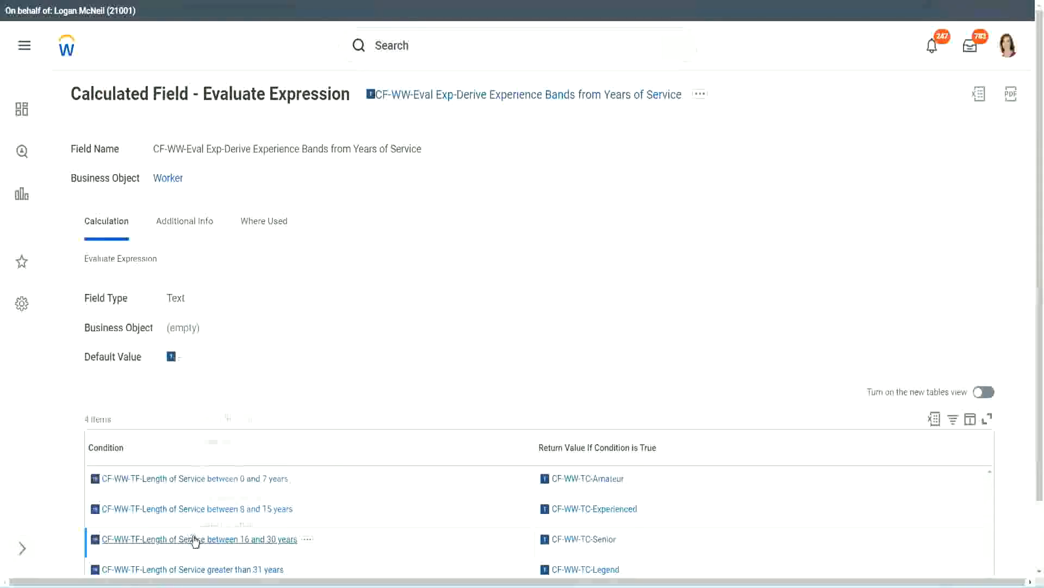
- Copy condition "CF-WW-TF-Length of Service between 16 and 30 years" from the existing field into the second row and move that row down one place
right_click(194, 539)
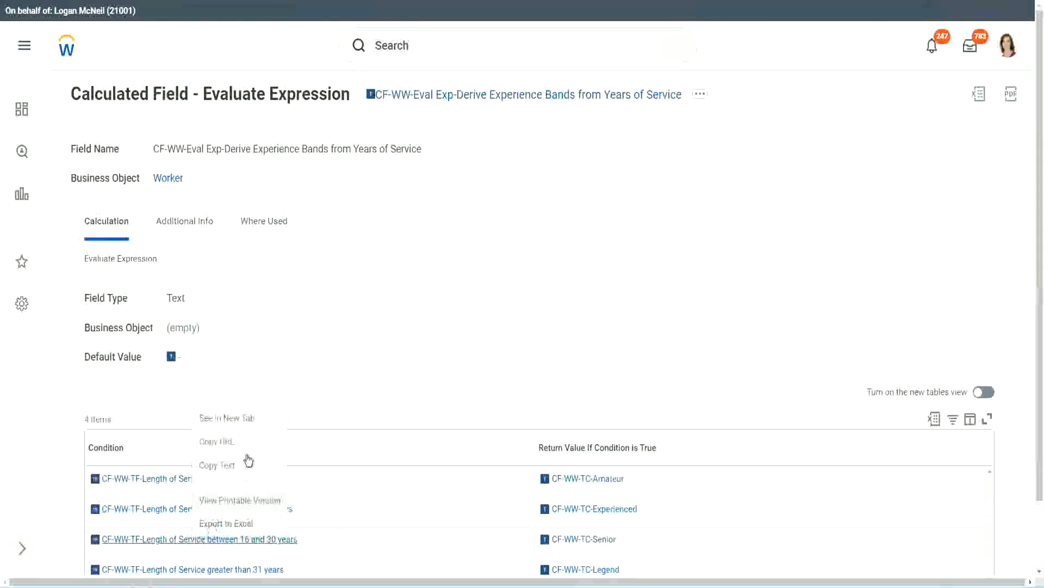
click(238, 418)
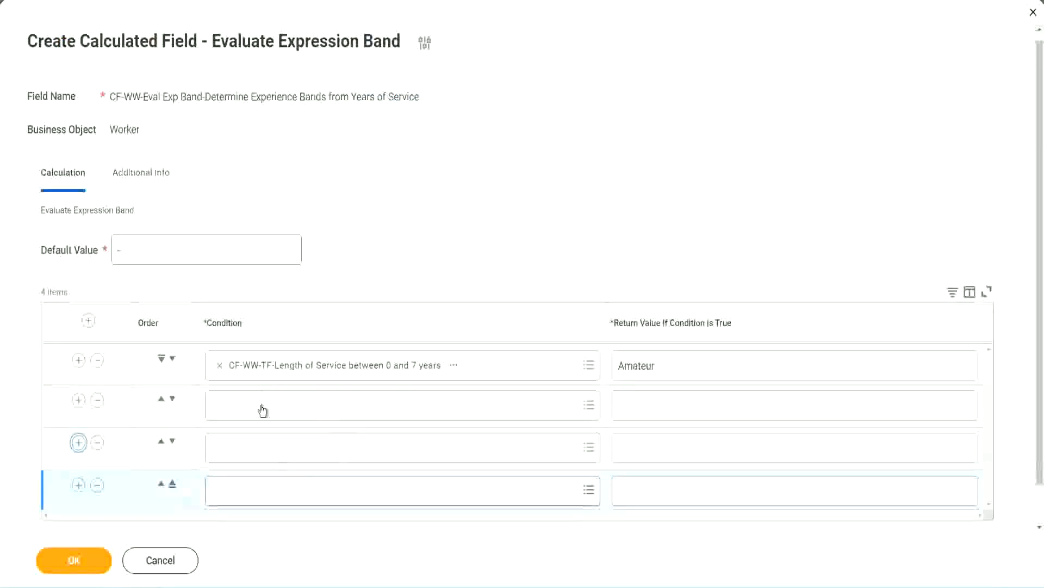
click(264, 403)
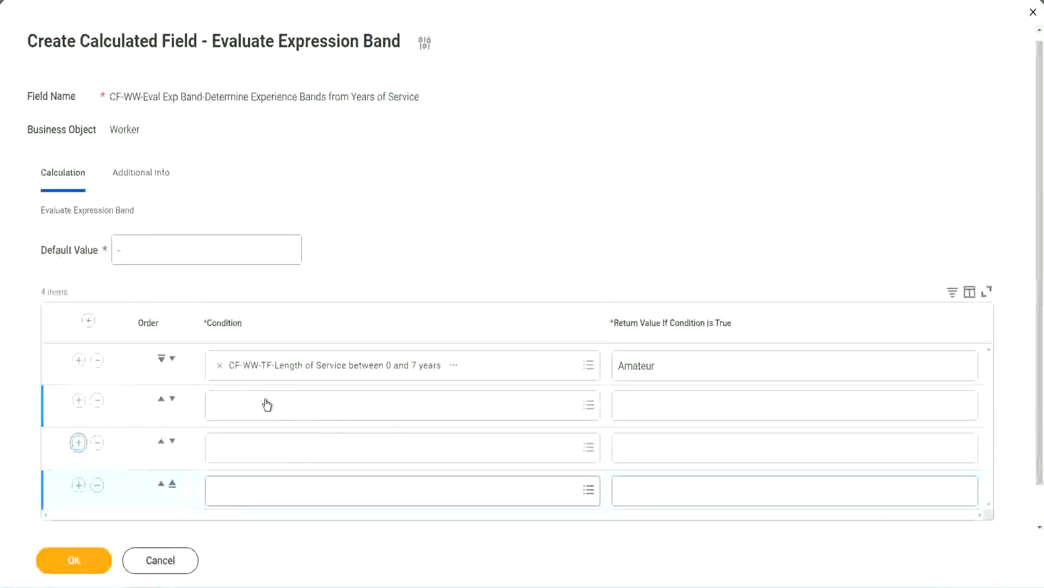
key(ctrl+v)
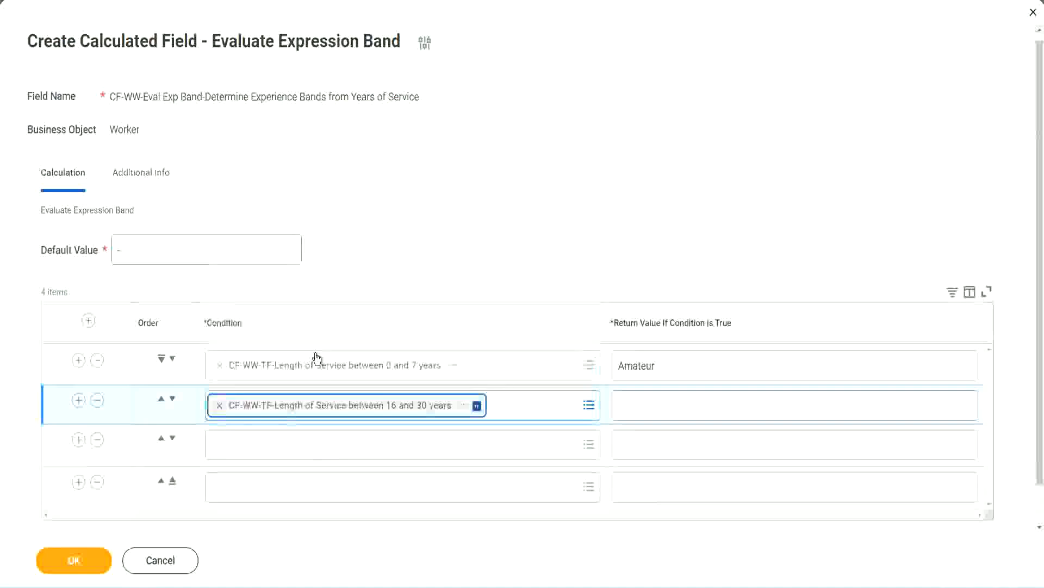
click(173, 398)
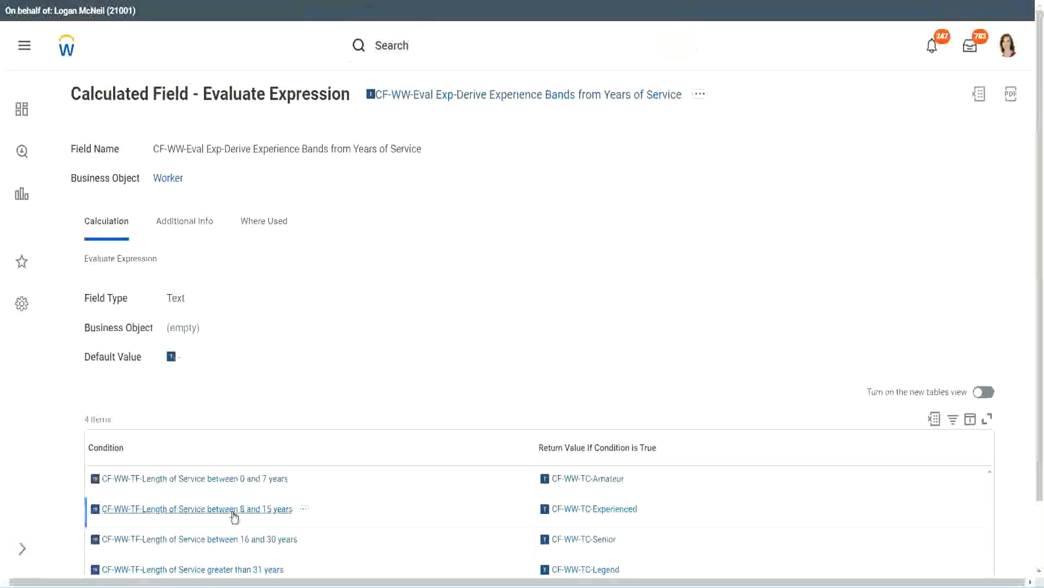
- Copy condition "CF-WW-TF-Length of Service between 8 and 15 years" from the existing calculated field into the empty second row
right_click(232, 515)
click(267, 441)
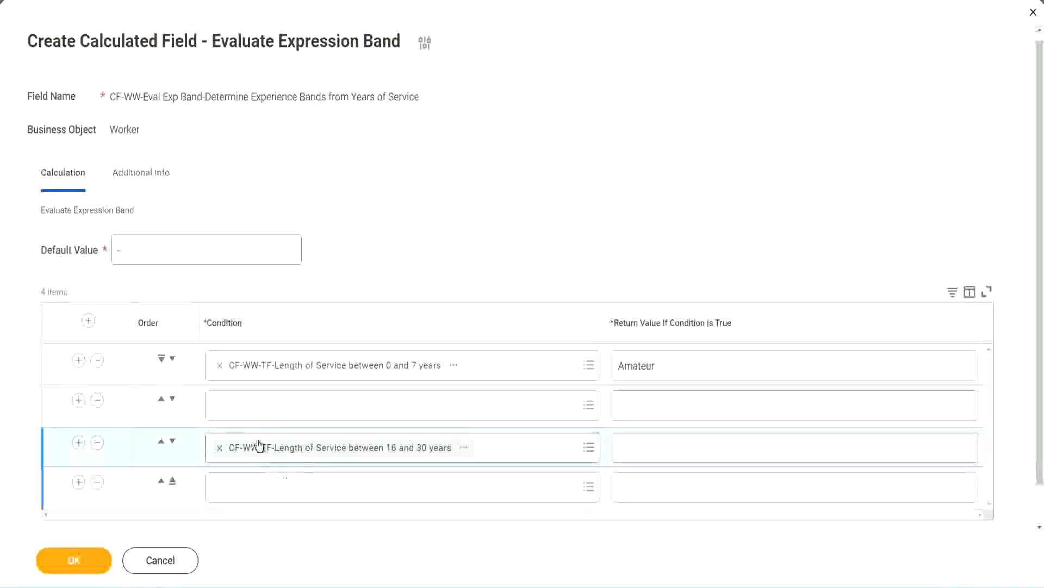
click(262, 417)
key(ctrl+v)
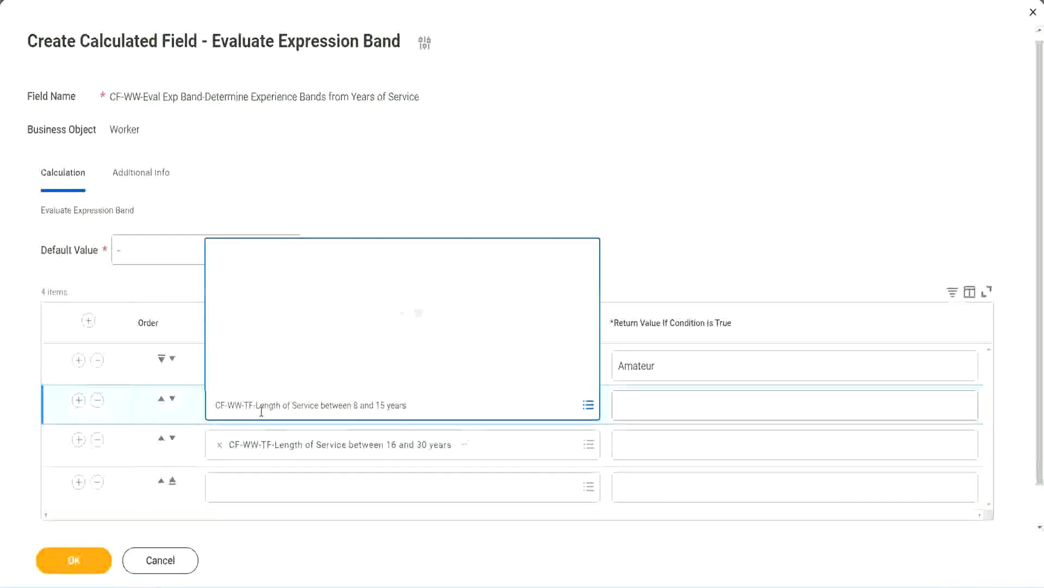
key(Return)
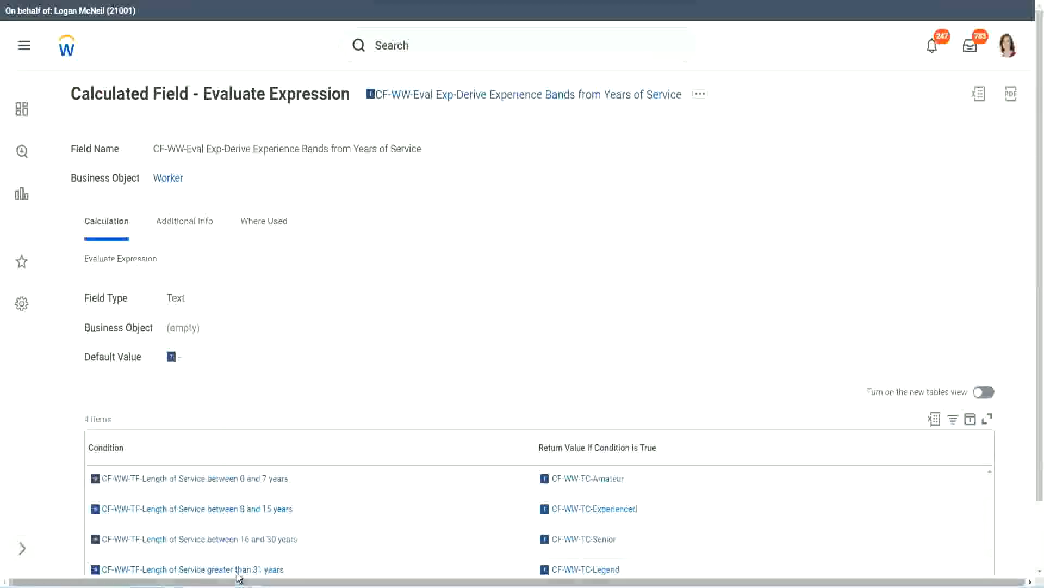
- Copy condition "CF-WW-TF-Length of Service greater than 31 years" from the existing calculated field into the fourth row, with return value "Legend"
right_click(298, 541)
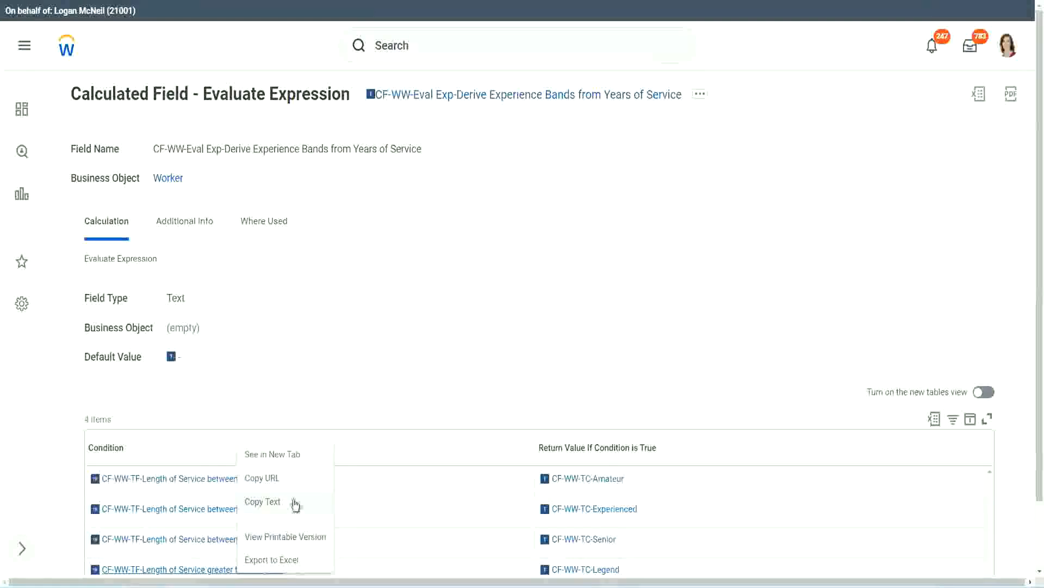
click(298, 512)
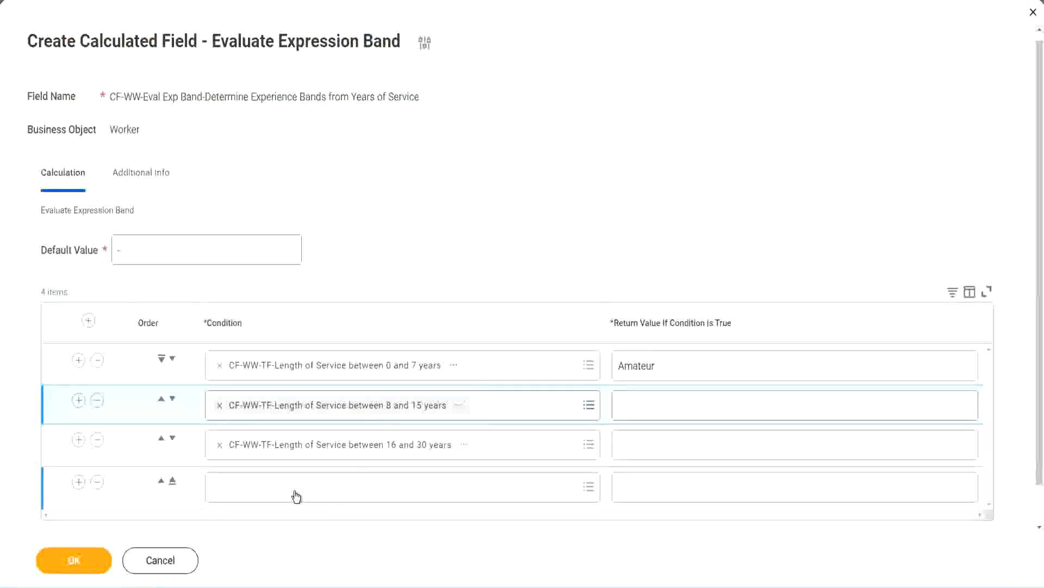
click(296, 497)
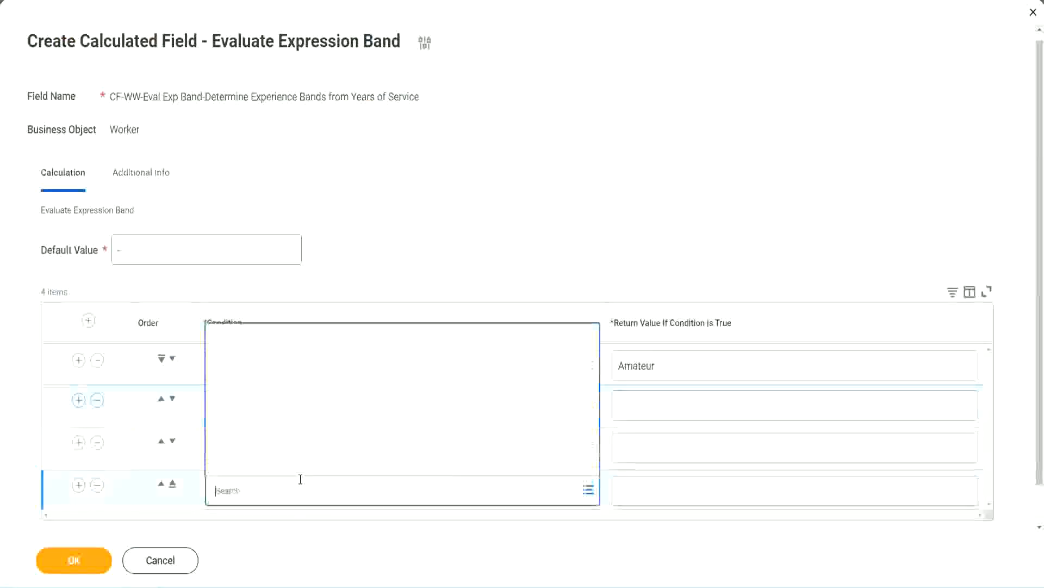
key(ctrl+v)
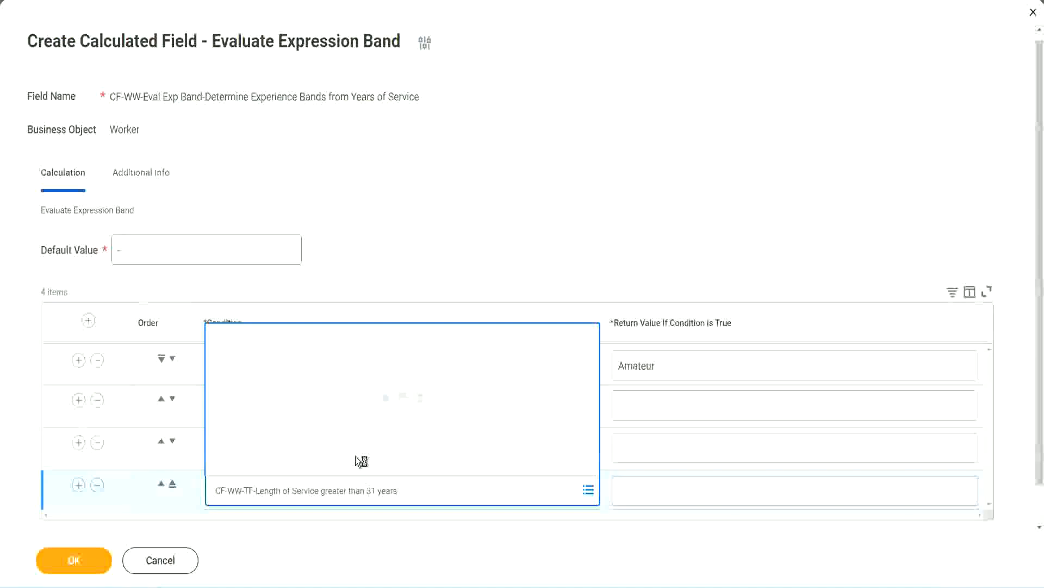
click(686, 490)
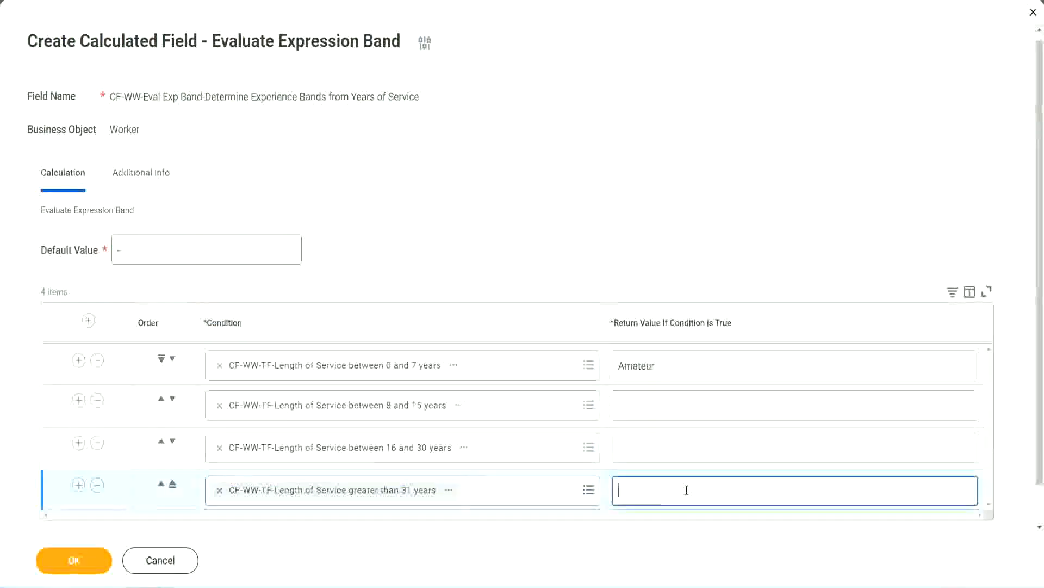
text(Le)
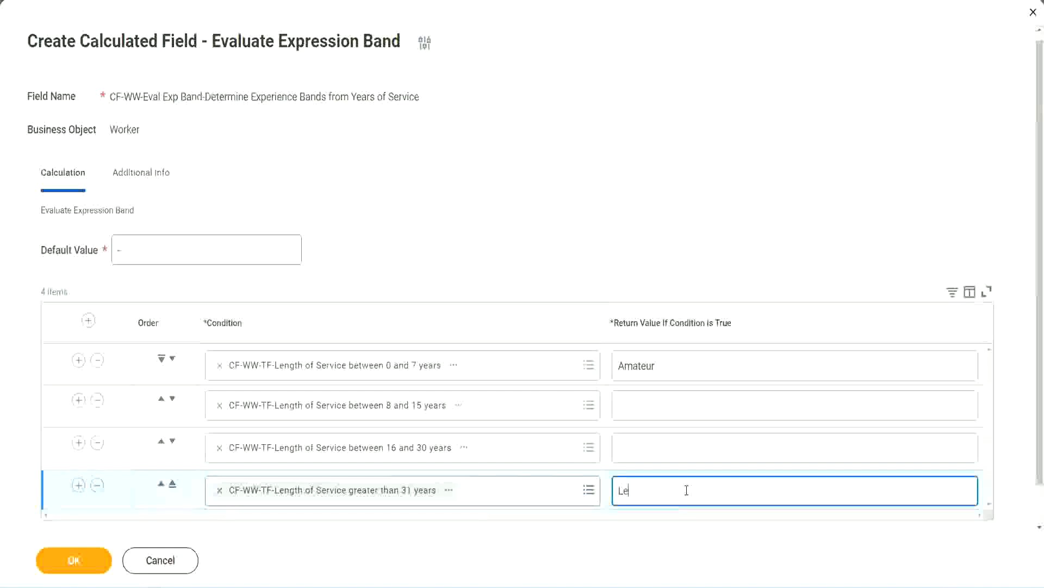
text(gend)
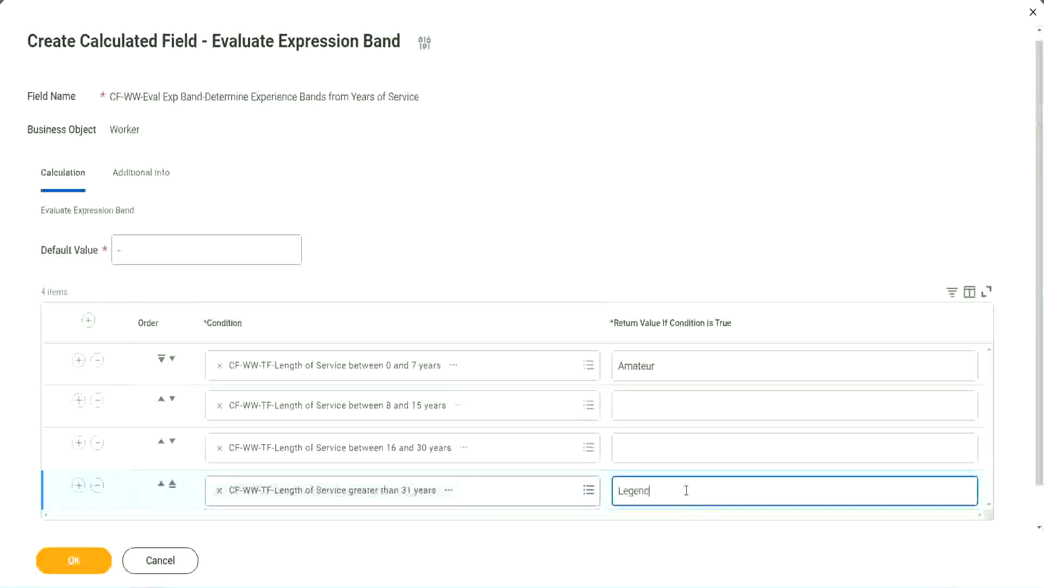
- Set the return values to "Senior" for 16 to 30 years and "Experienced" for 8 to 15 years, and save the calculated field
click(642, 447)
text(Senior)
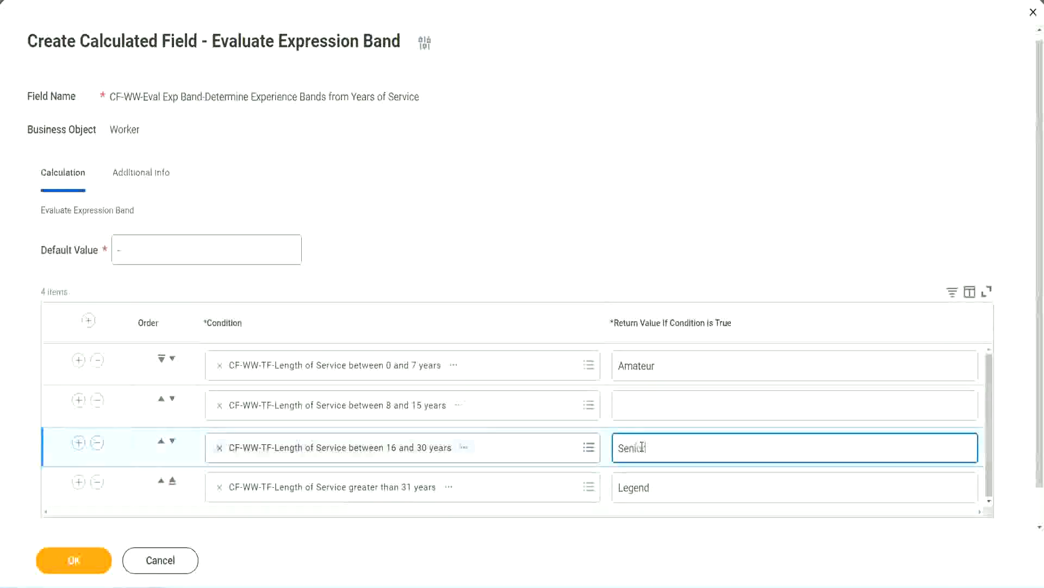
click(659, 405)
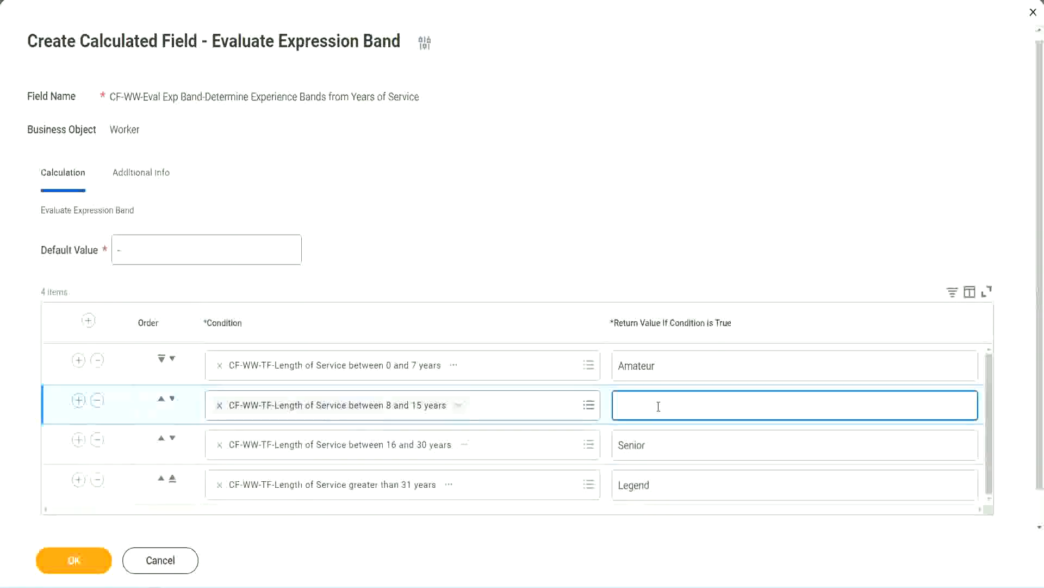
text(Experienced)
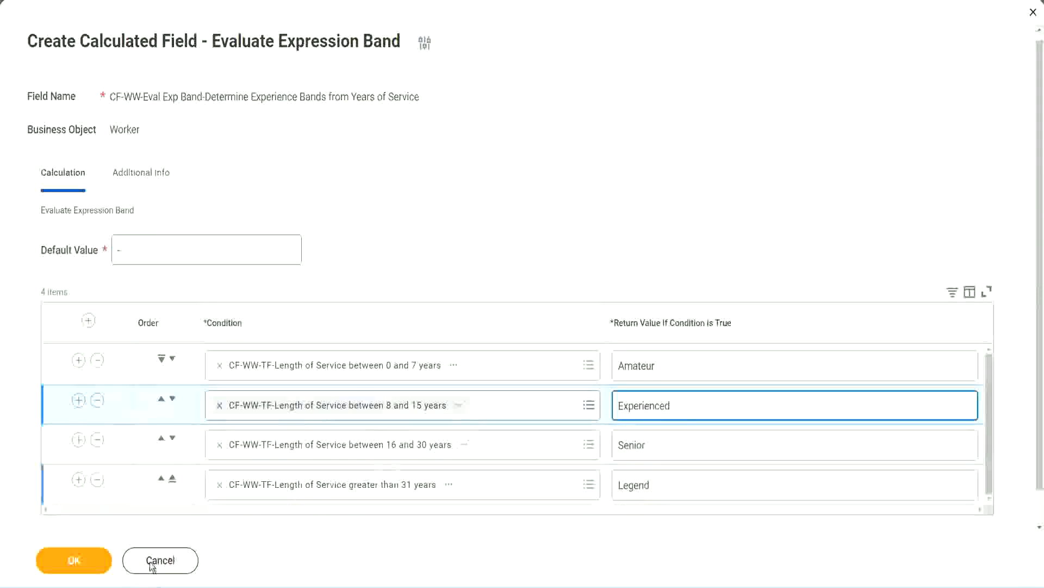
click(95, 566)
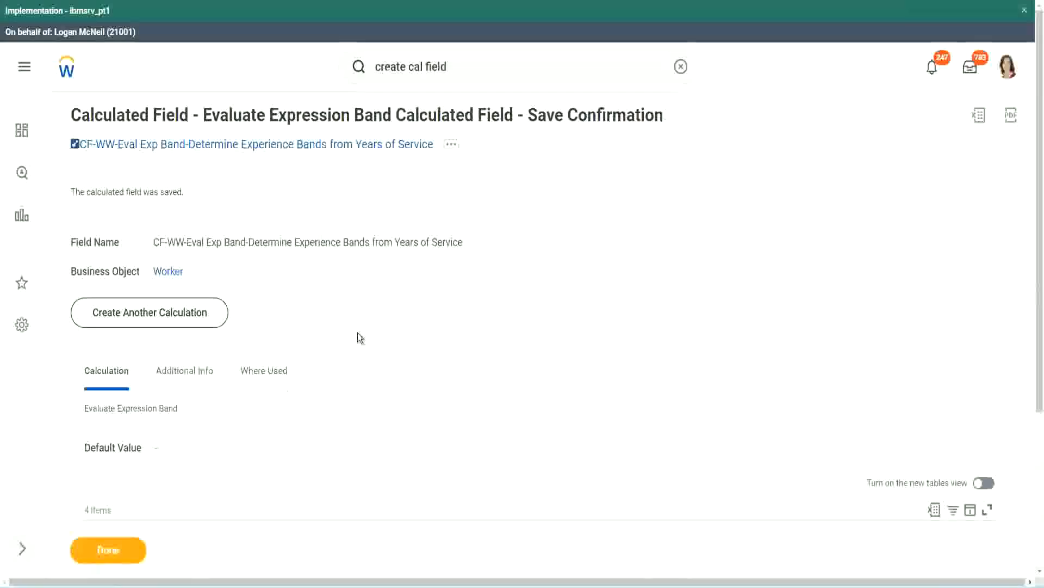
- Check the return values of the saved conditions and copy the calculated field's name from the save confirmation
scroll(359, 337, down, 3)
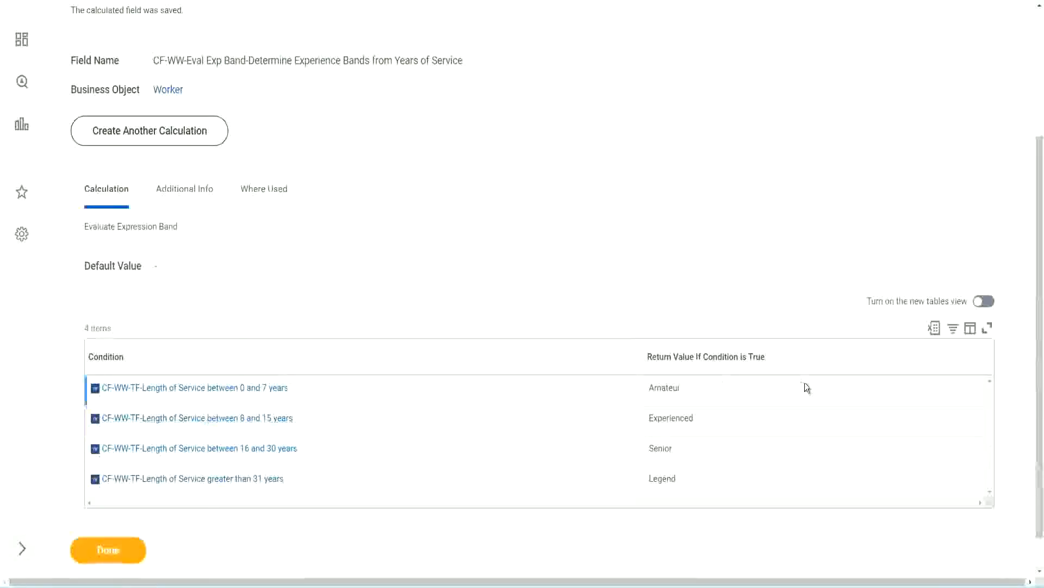
double_click(669, 387)
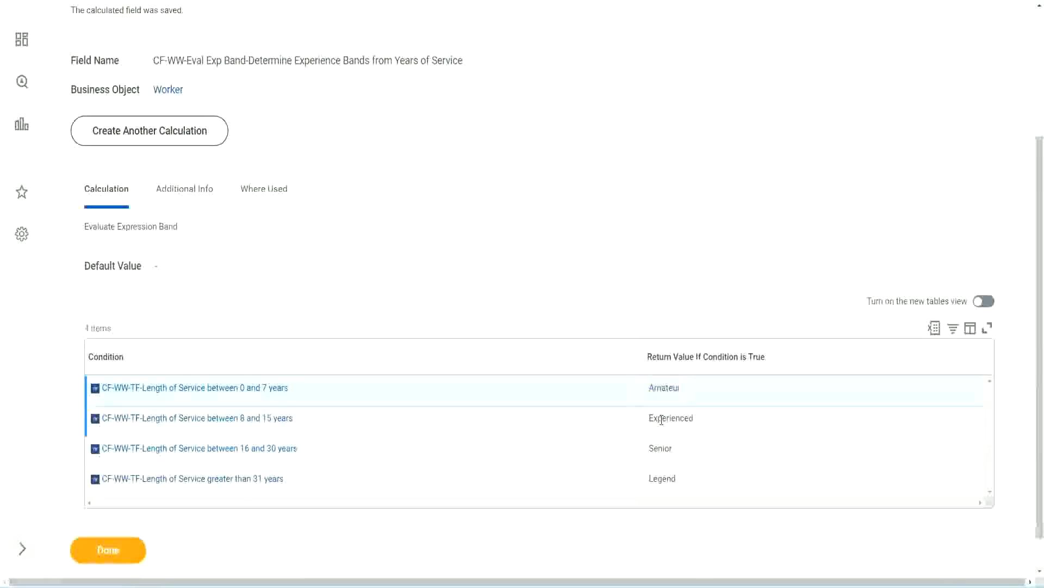
double_click(660, 417)
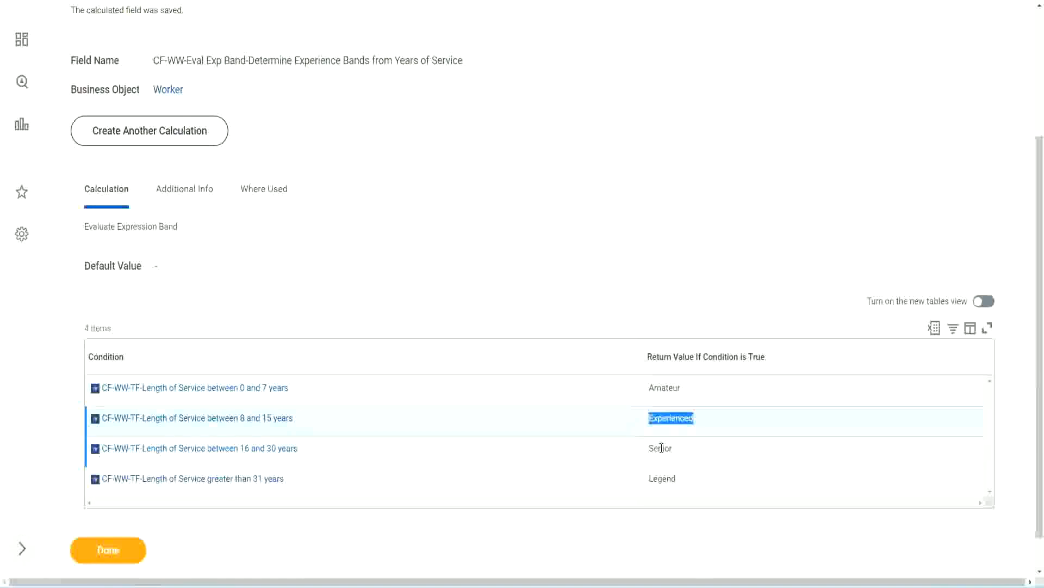
double_click(661, 447)
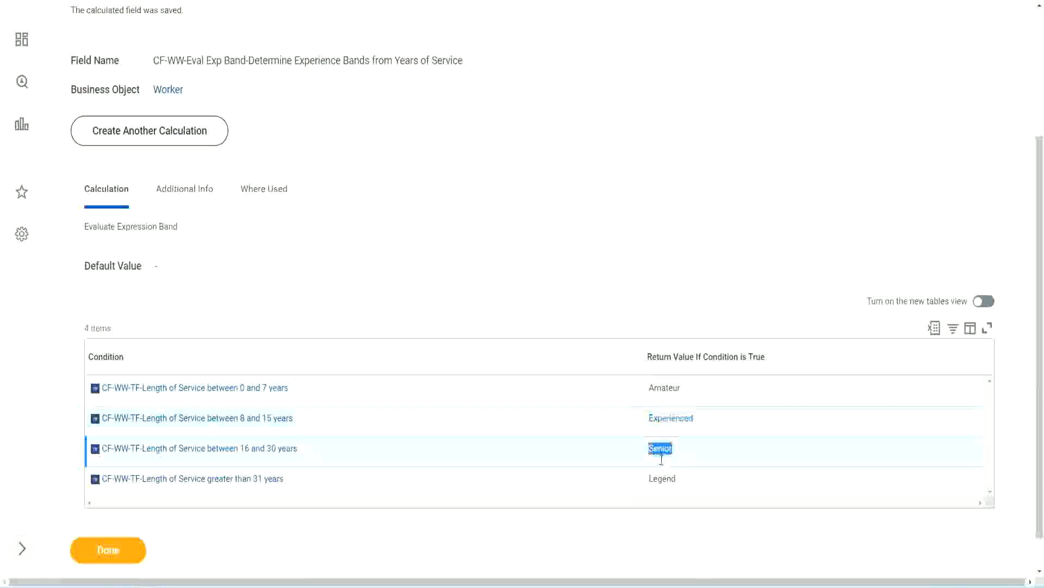
click(664, 473)
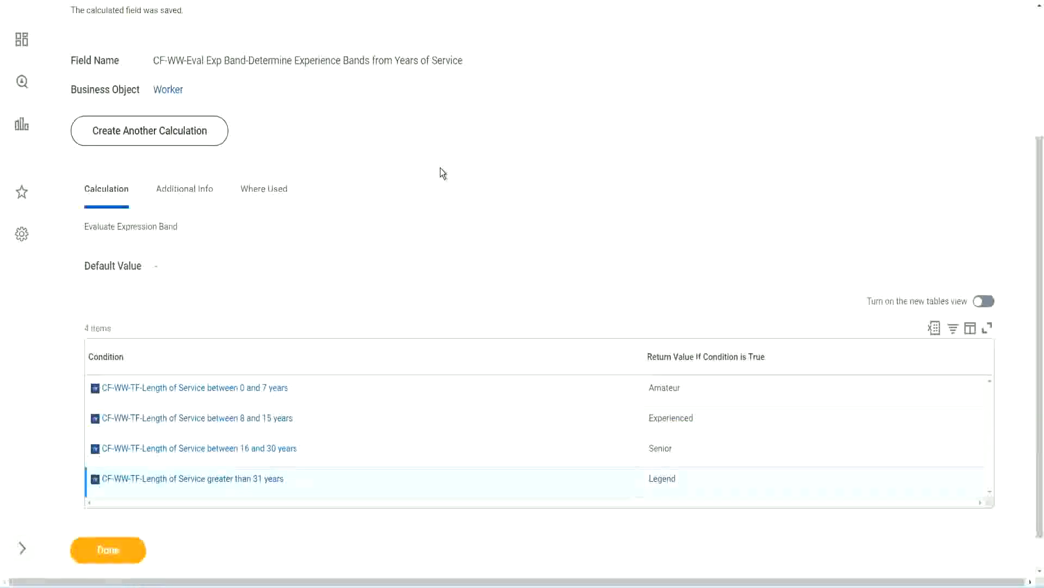
scroll(444, 173, up, 3)
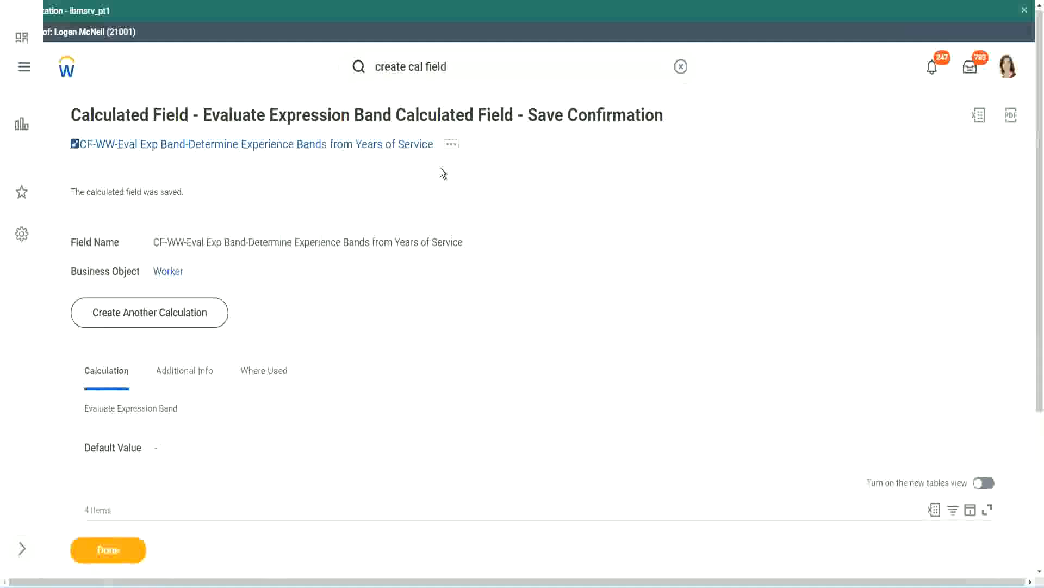
right_click(342, 150)
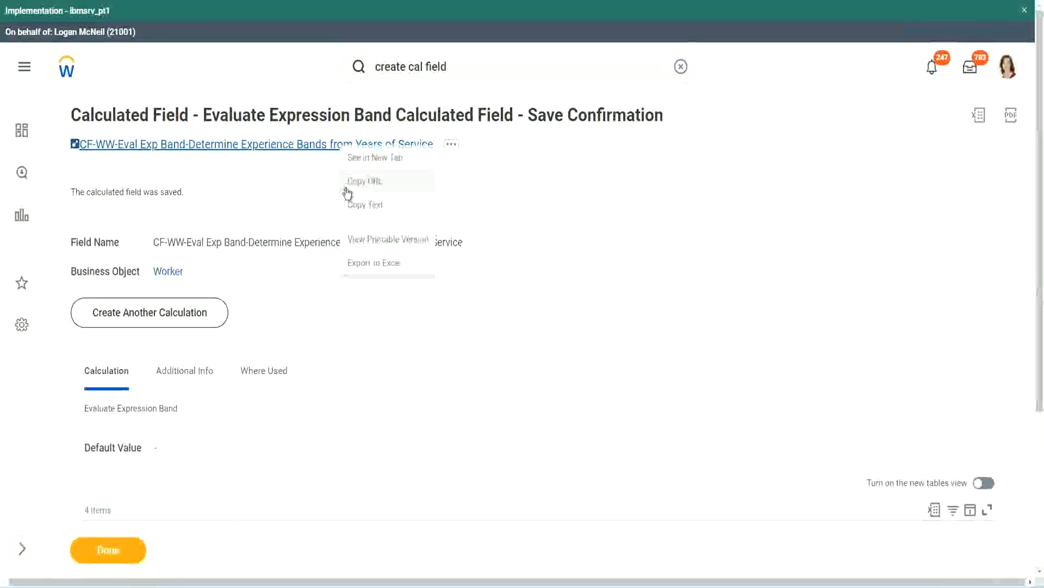
click(363, 204)
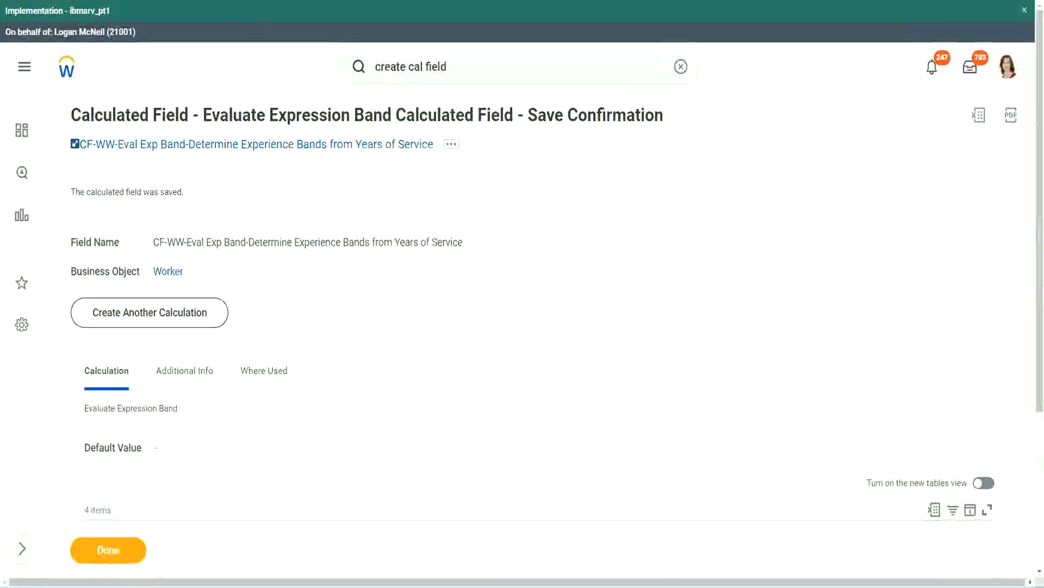
- Review the saved field's condition table, the calculated field functions slide and the experience band notes in Notepad++
scroll(345, 421, down, 2)
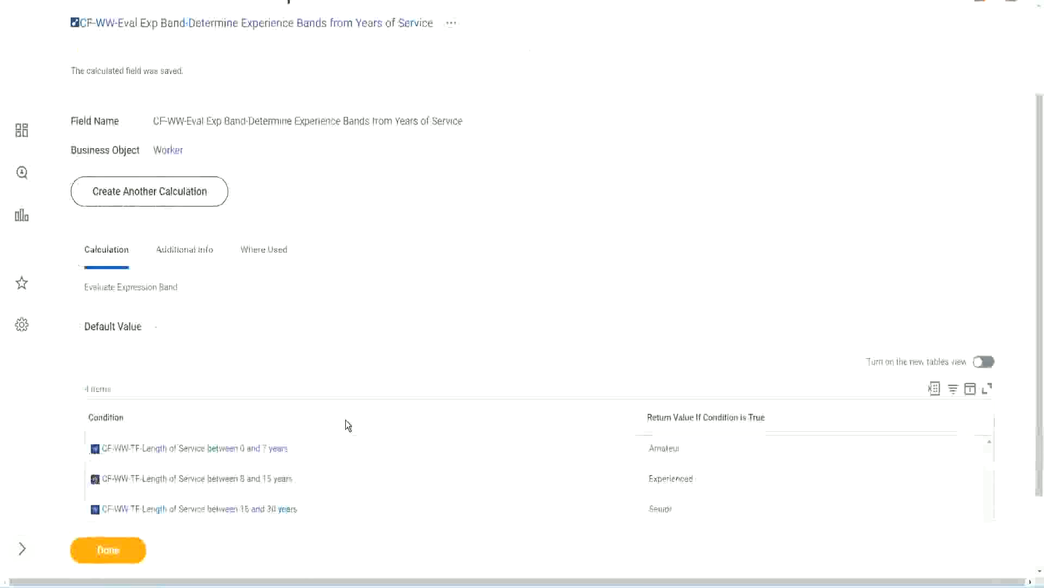
scroll(345, 420, down, 1)
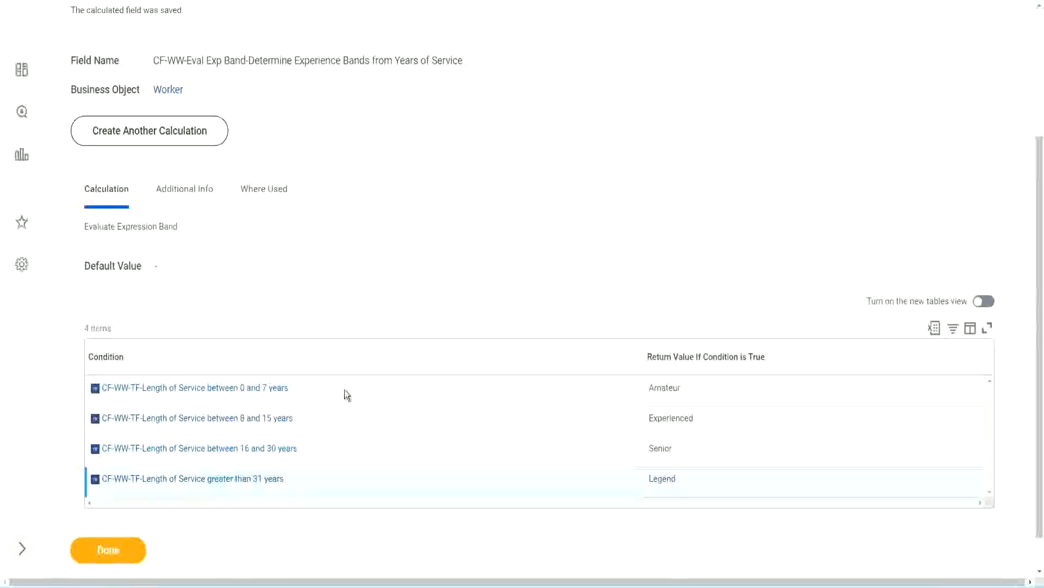
scroll(345, 397, down, 1)
scroll(366, 247, up, 2)
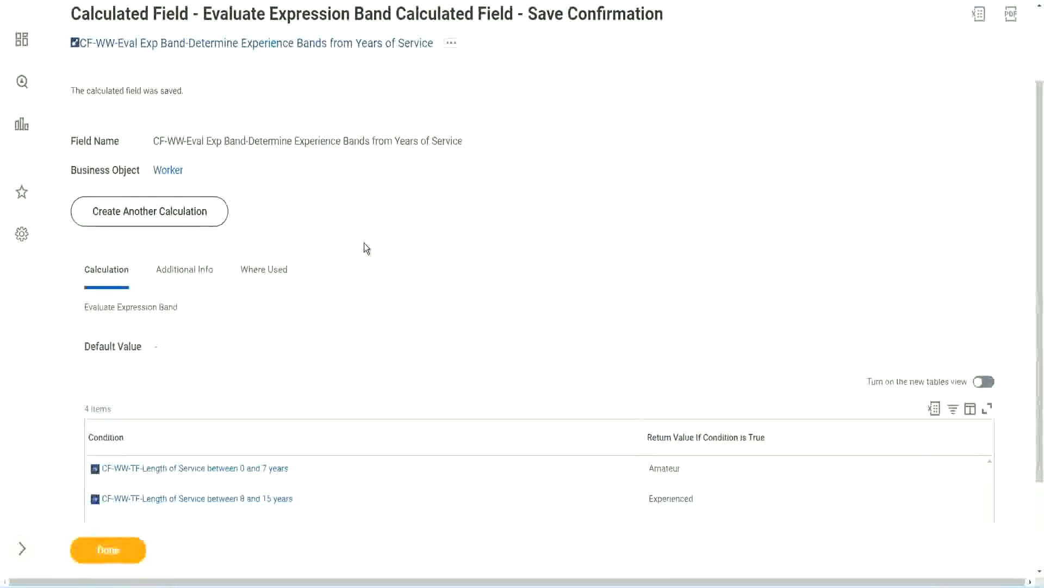
scroll(364, 243, down, 2)
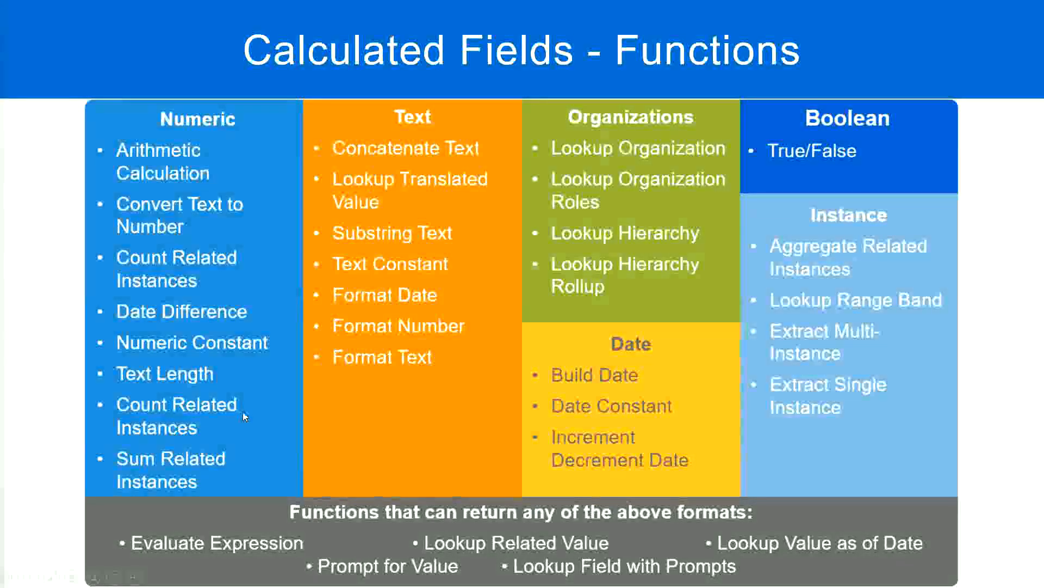
key(alt+Tab)
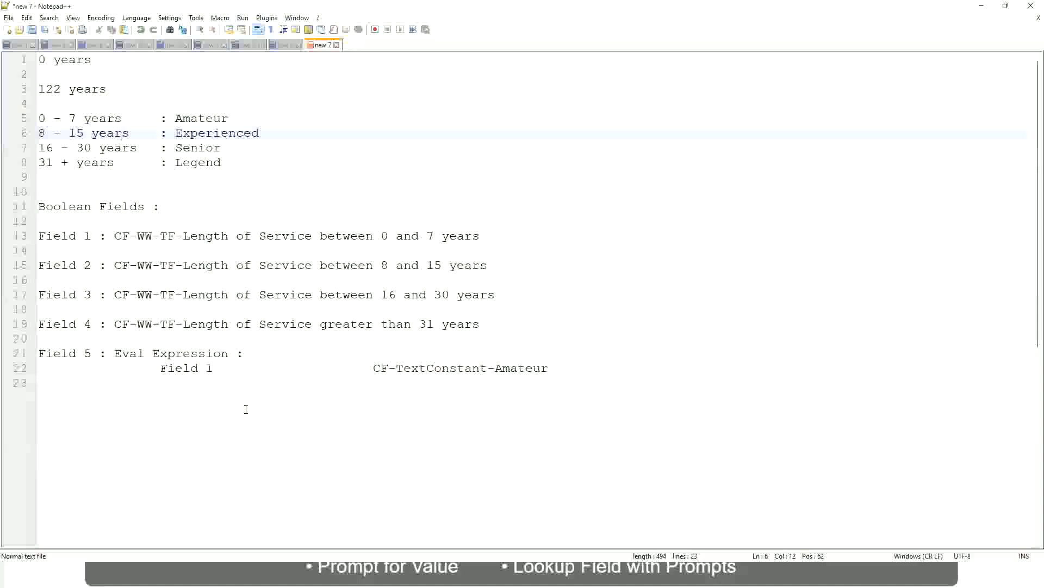
key(alt+Tab)
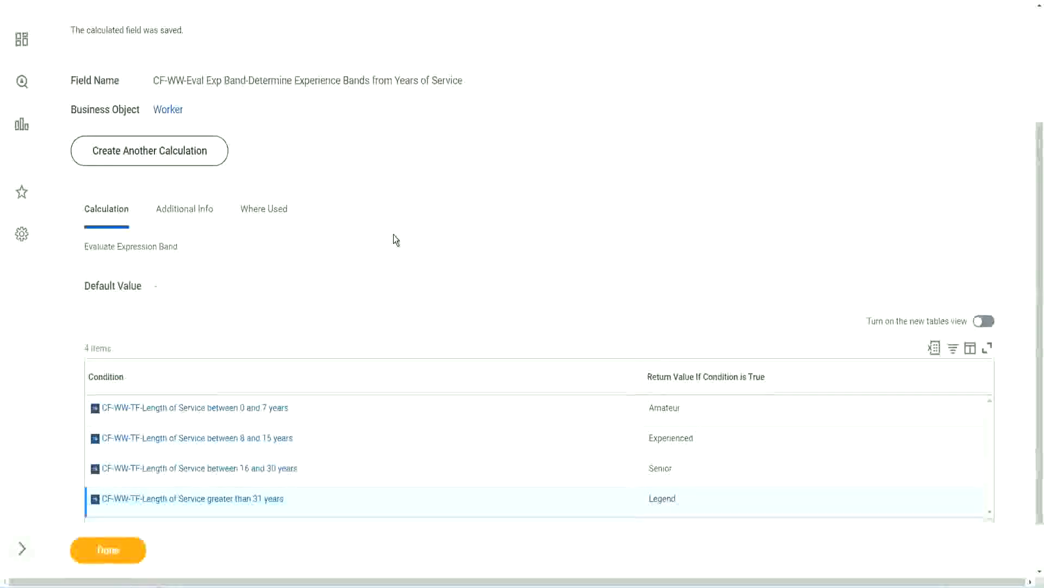
scroll(393, 234, up, 3)
scroll(393, 234, down, 4)
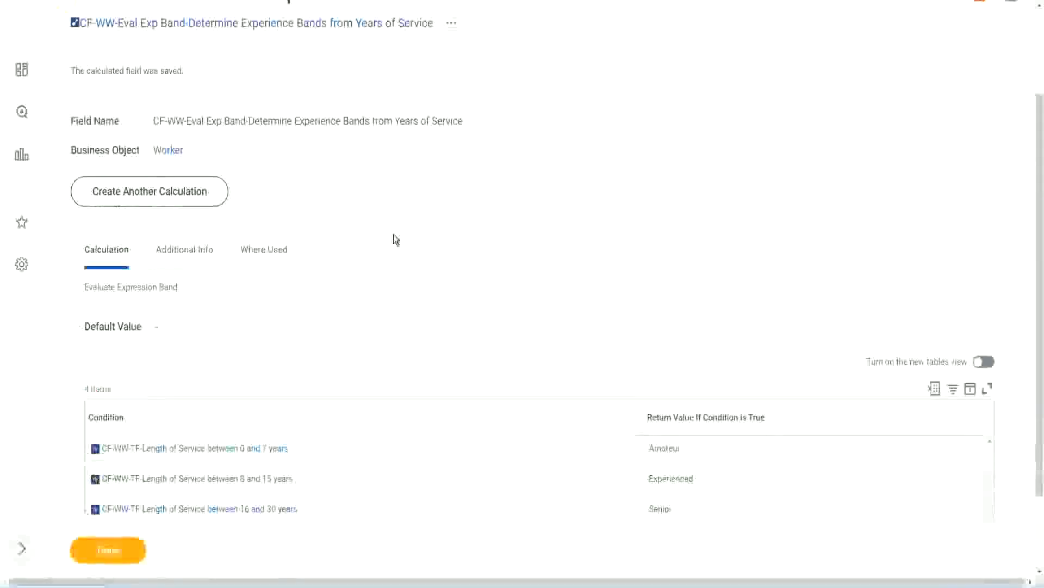
- Close the save confirmation and open the custom report WW Employee Details for editing
click(121, 549)
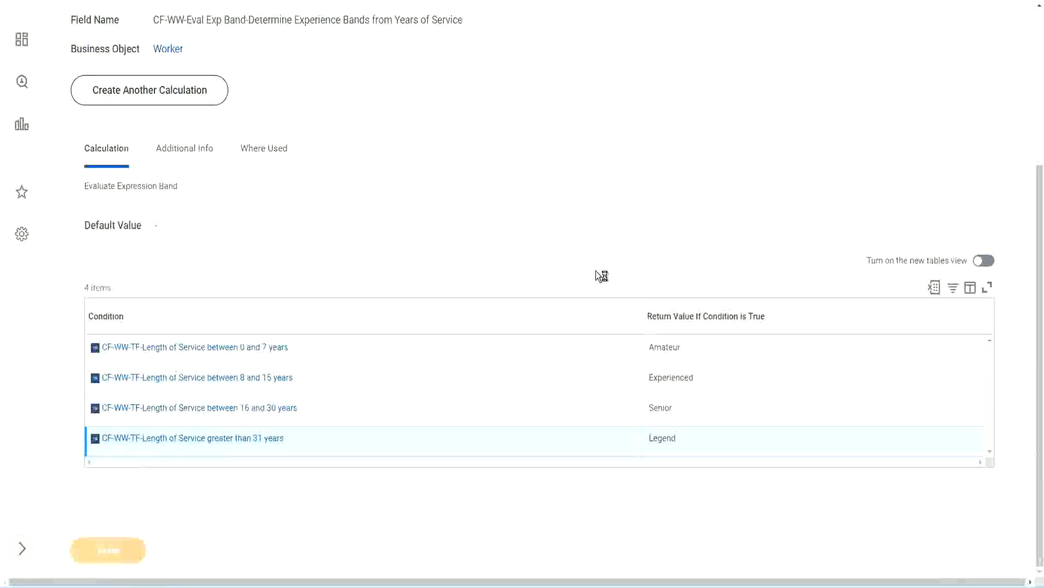
scroll(468, 243, down, 2)
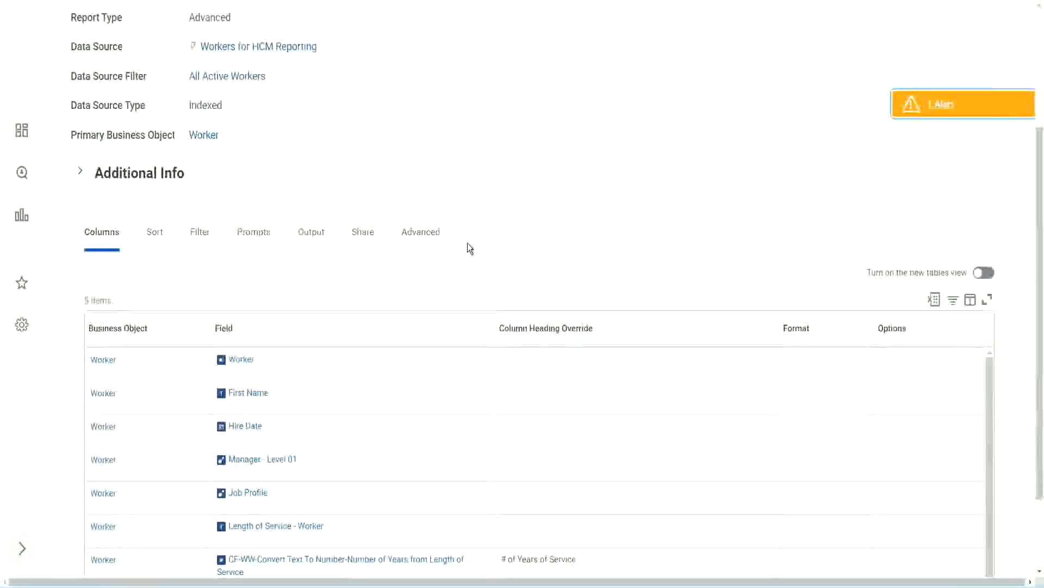
scroll(467, 242, up, 3)
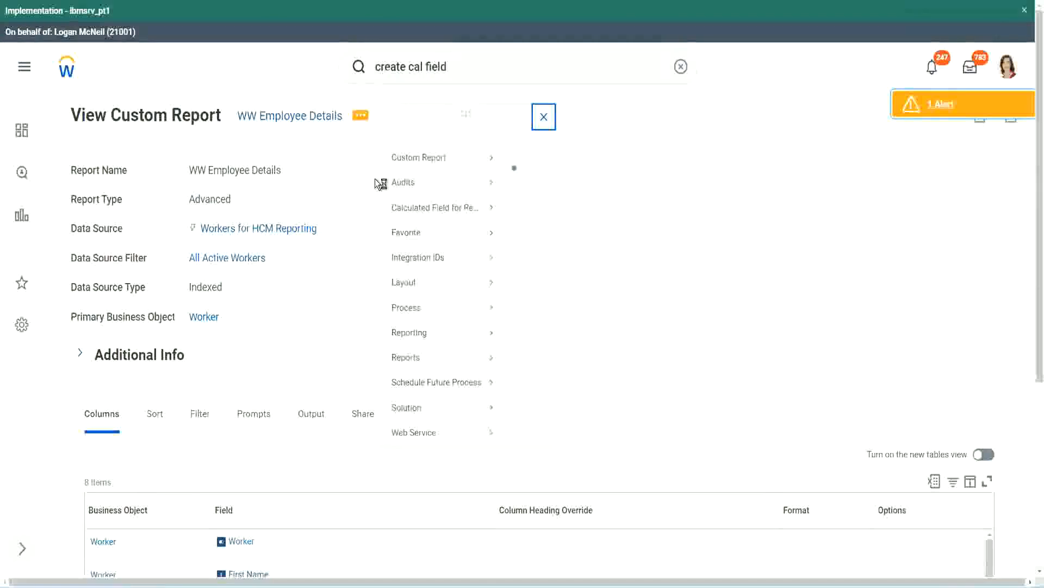
mouse_move(416, 175)
click(529, 176)
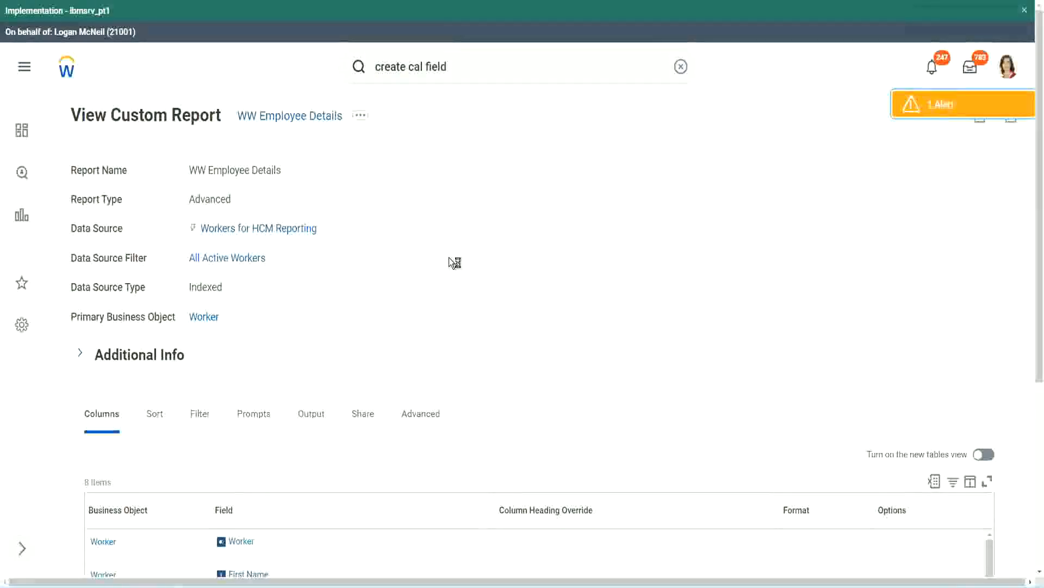
scroll(455, 263, down, 1)
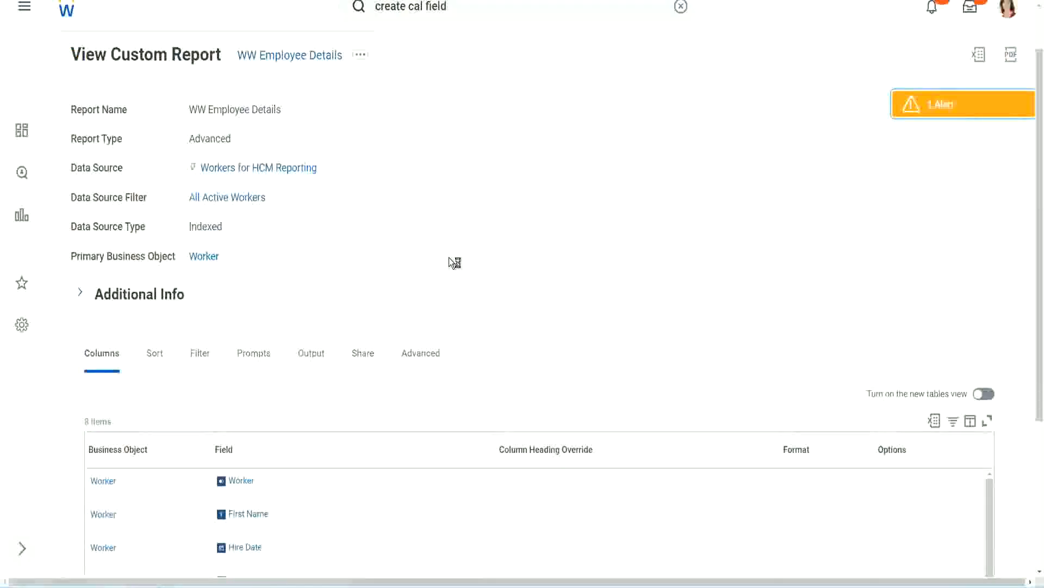
scroll(449, 258, down, 4)
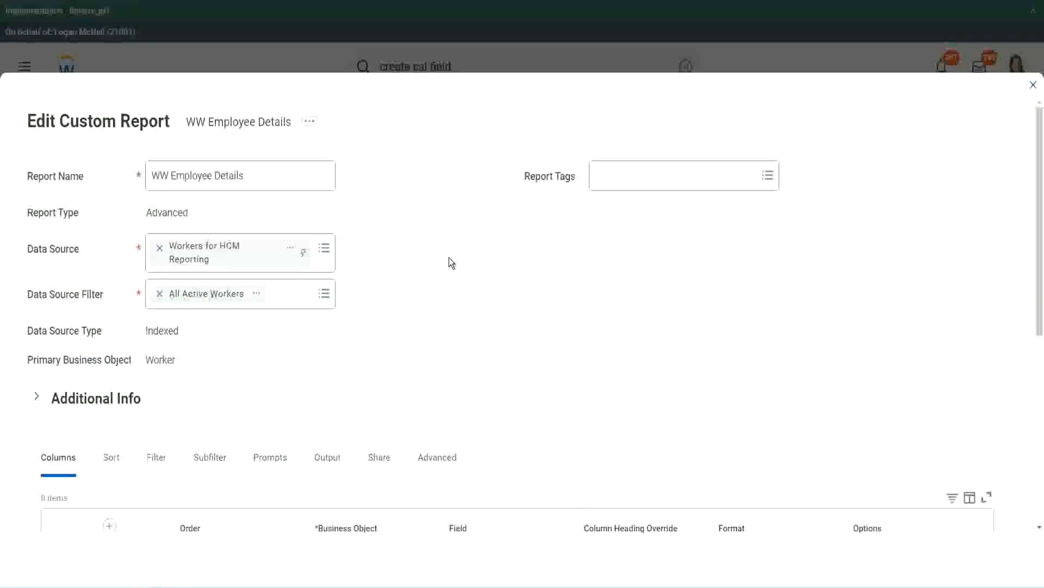
- Add a new Worker column row below the existing Experience Bands column in the report's column list
scroll(449, 257, down, 8)
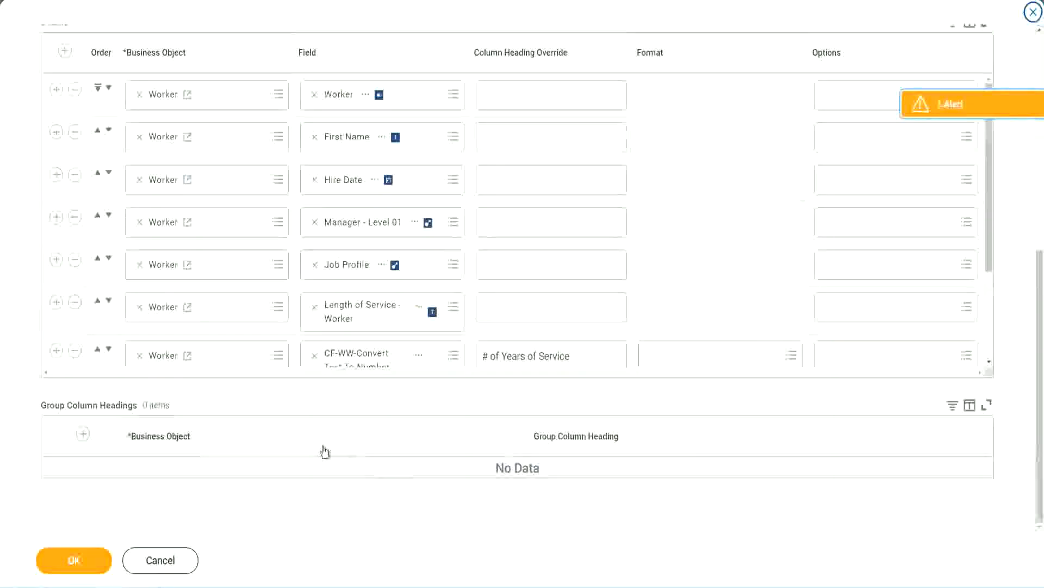
scroll(180, 299, down, 3)
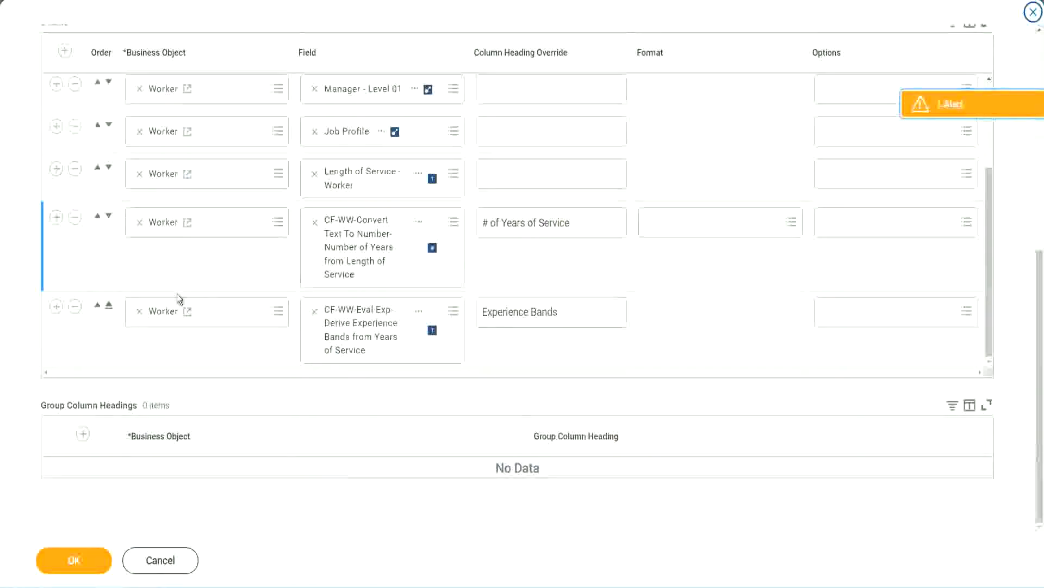
click(56, 306)
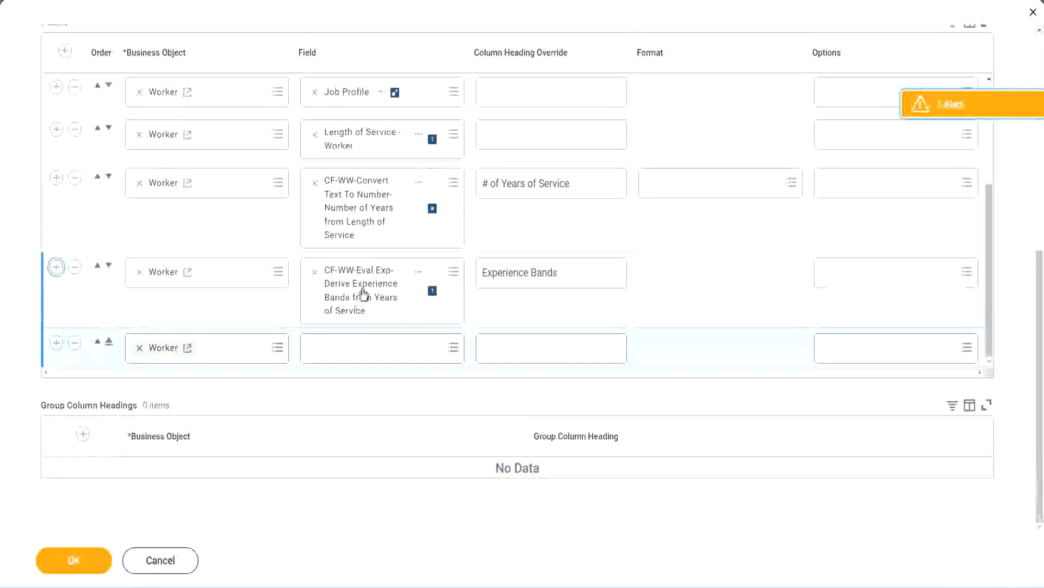
right_click(366, 295)
click(394, 353)
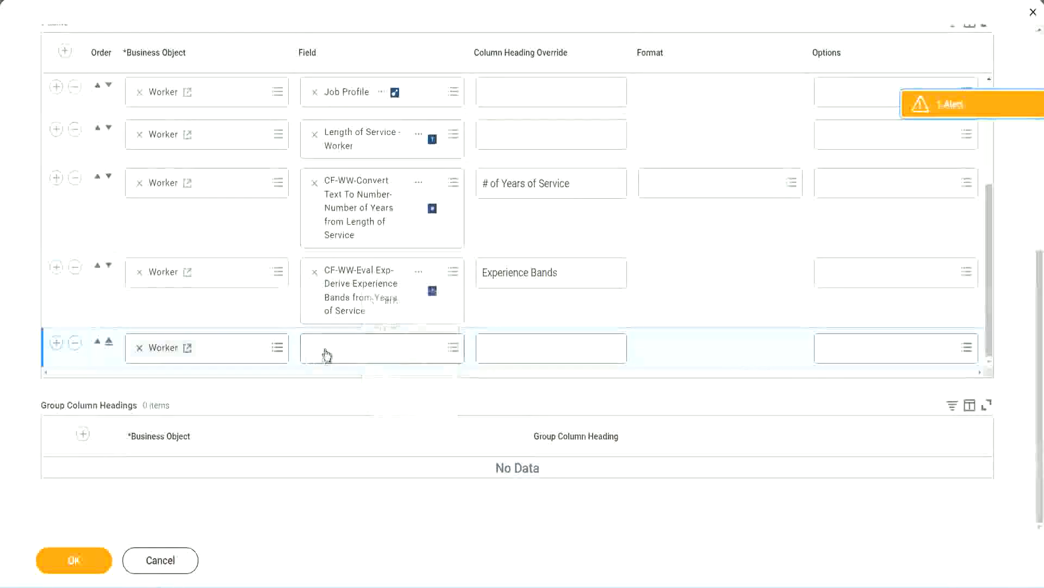
- Search for CF-WW-Eval Exp Band and set the new column's field to CF-WW-Eval Exp Band-Determine Experience Bands from Years of Service
click(390, 354)
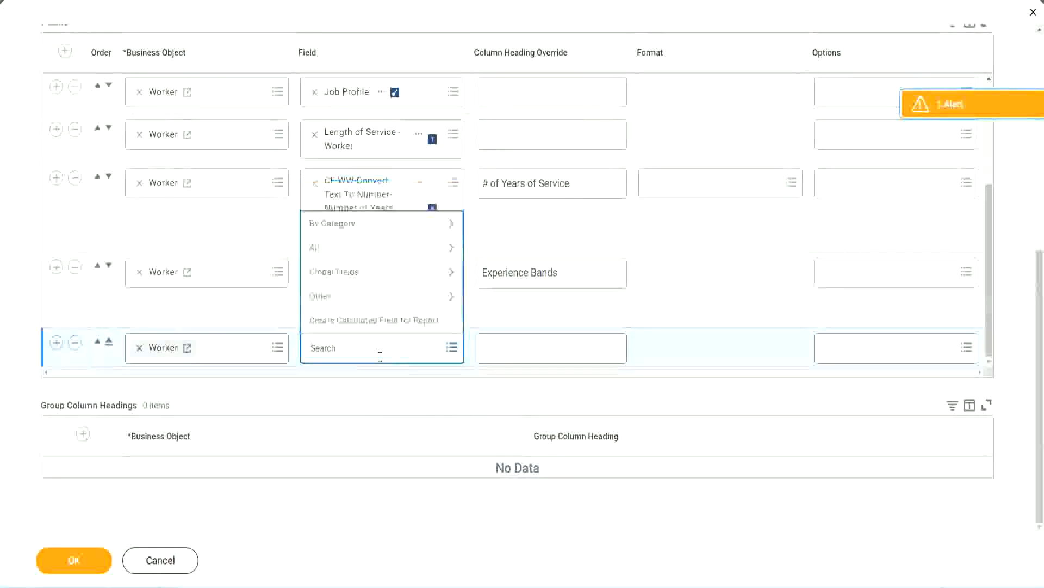
key(ctrl+v)
key(Return)
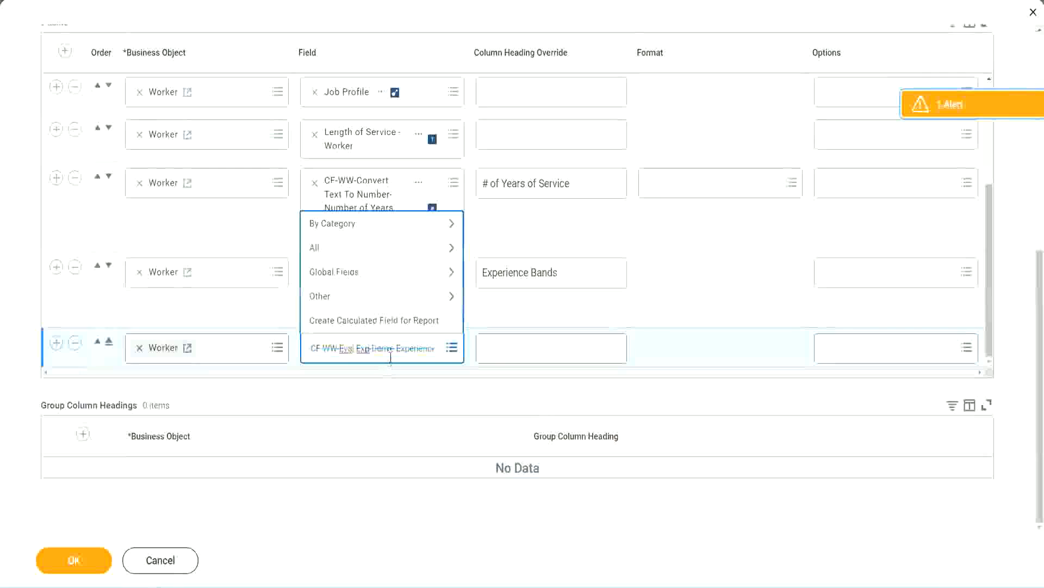
text(Band)
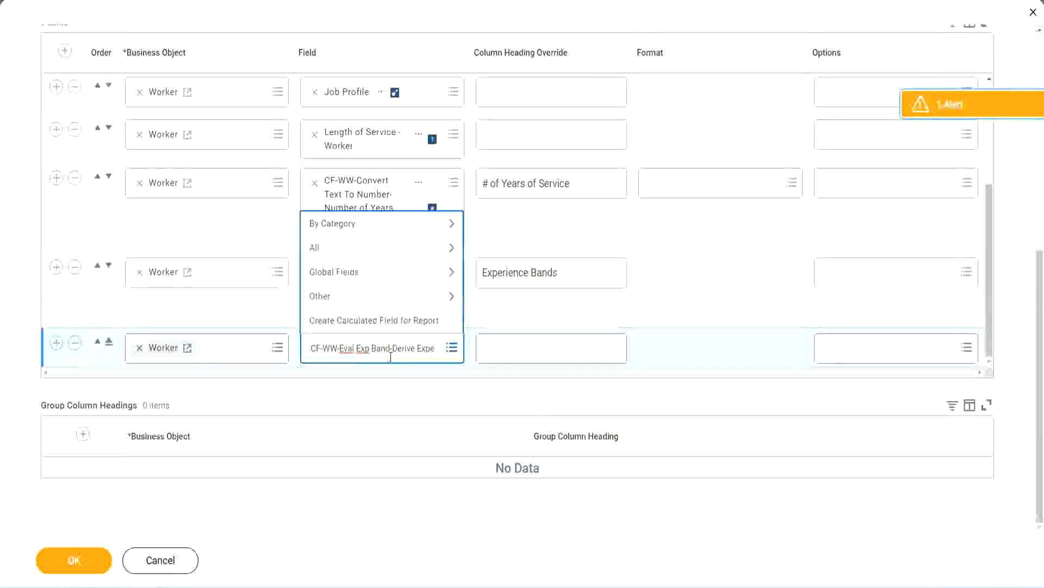
key(Delete)
key(Delete)
key(Delete)
key(Delete)
key(Delete)
key(Delete)
key(Delete)
key(Delete)
key(Delete)
key(Delete)
key(Delete)
key(Delete)
key(Delete)
key(Delete)
key(Delete)
key(Delete)
key(Delete)
key(Delete)
key(Delete)
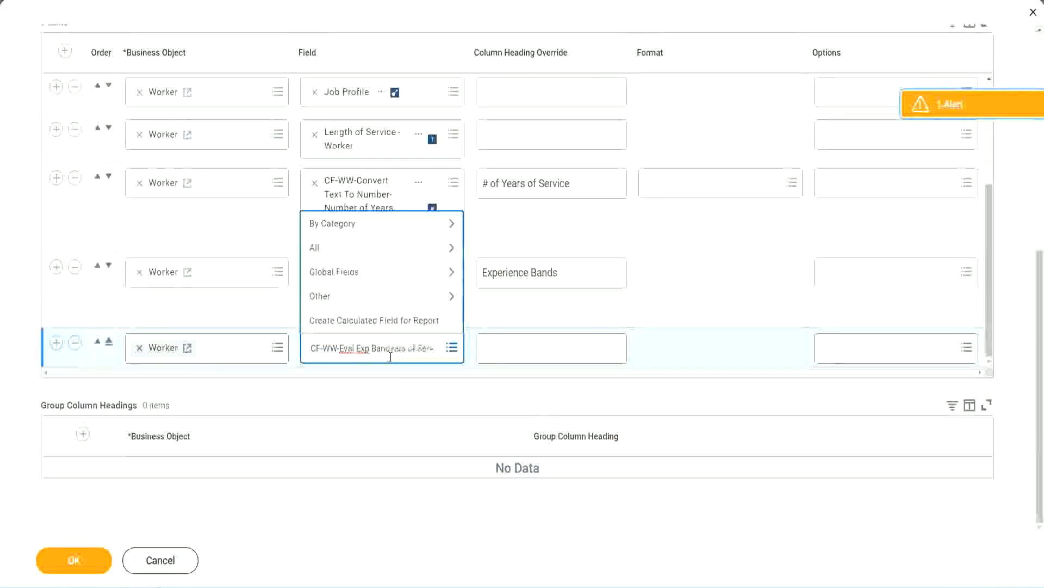
key(Delete)
key(Delete)
key(Delete)
key(Delete)
key(Delete)
key(Delete)
key(Delete)
key(Delete)
key(Delete)
key(Delete)
key(Delete)
key(Delete)
key(Delete)
key(Delete)
key(Delete)
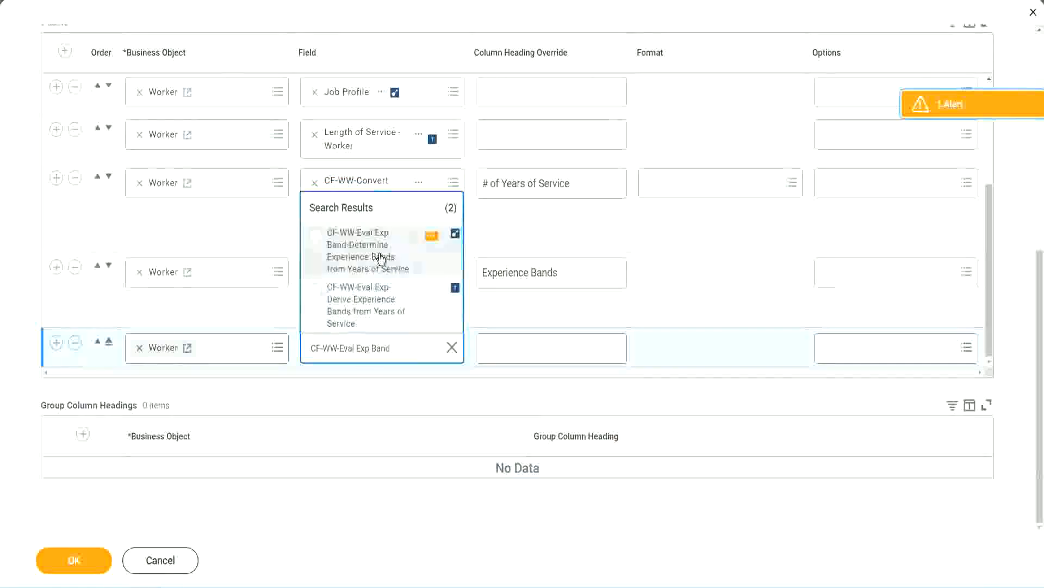
click(382, 258)
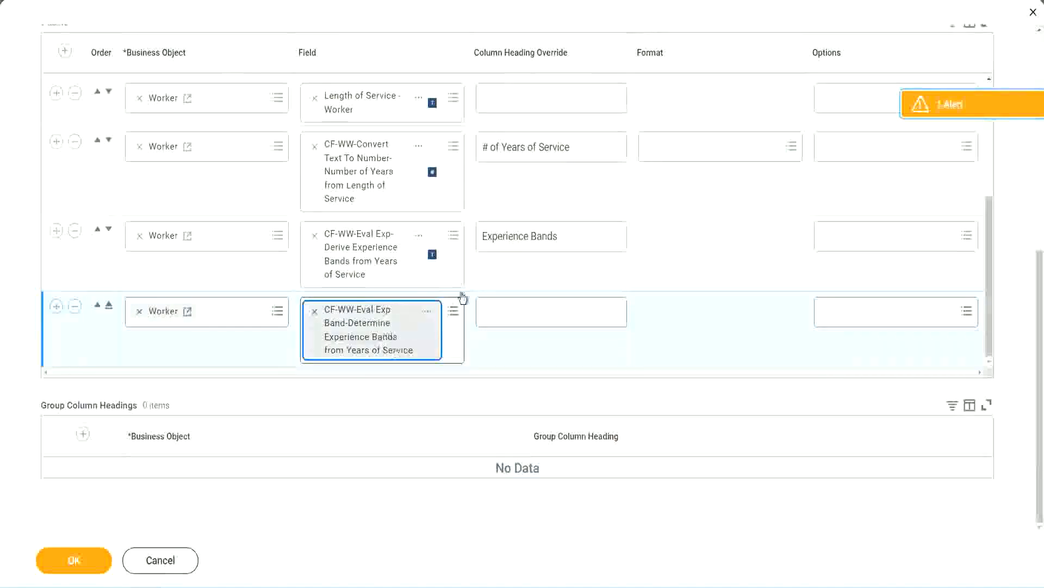
- Set the new column's heading override to "Experience Bands (Eval Exp Bands)", reusing the heading text of the column above
click(575, 236)
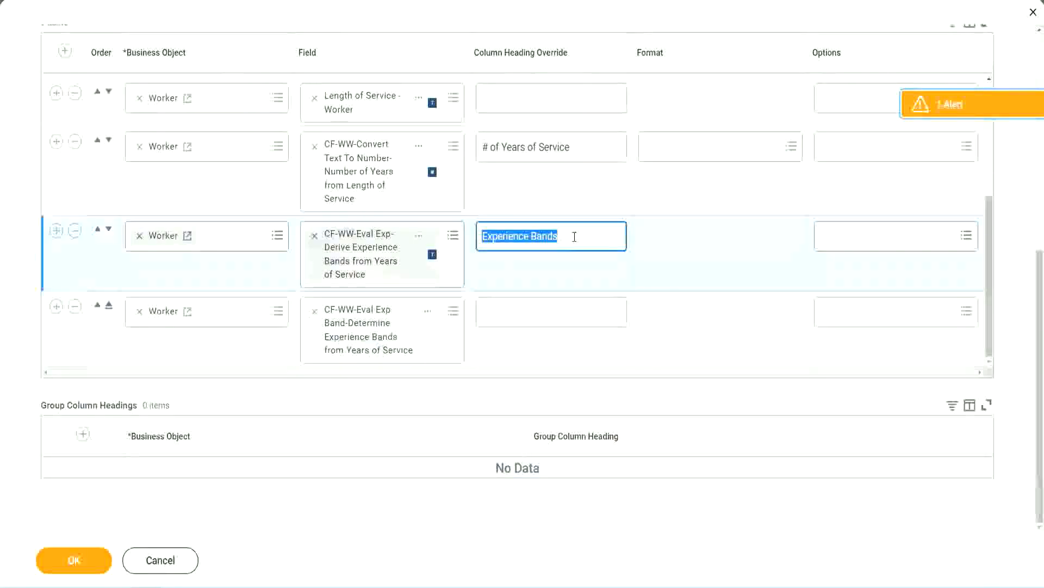
click(507, 310)
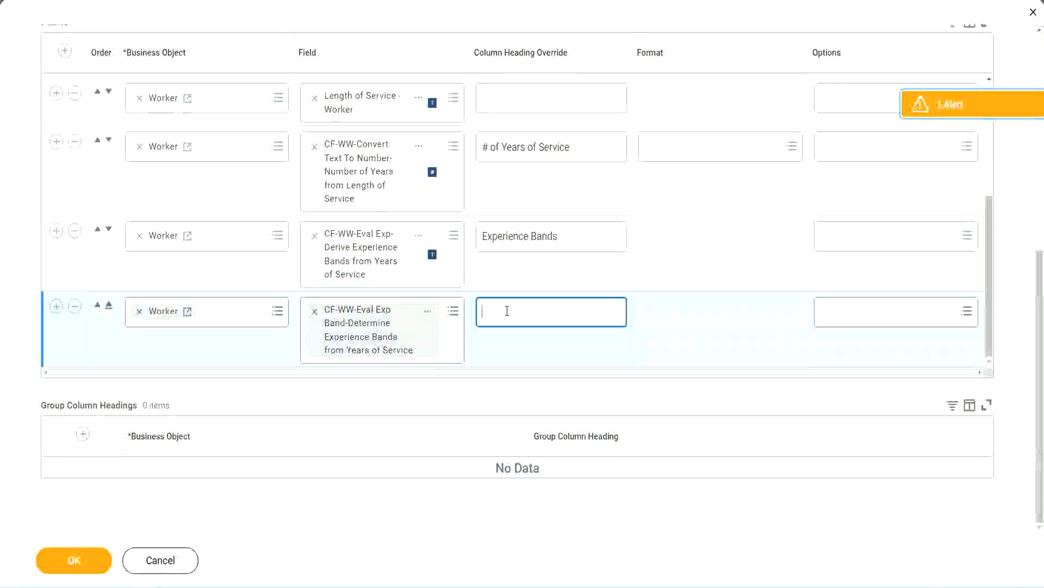
key(ctrl+v)
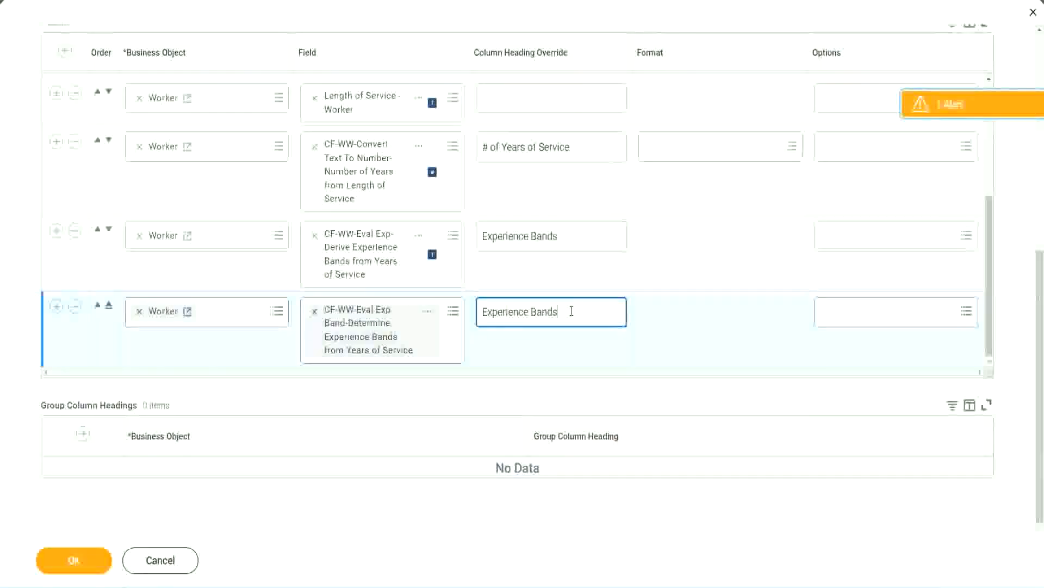
text(()
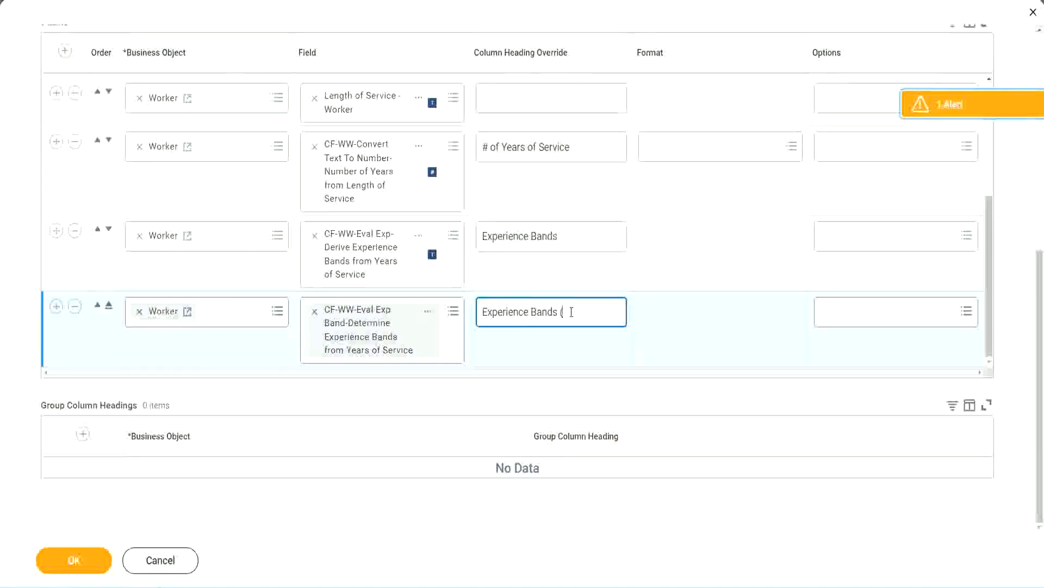
text(Eval Exp Bands))
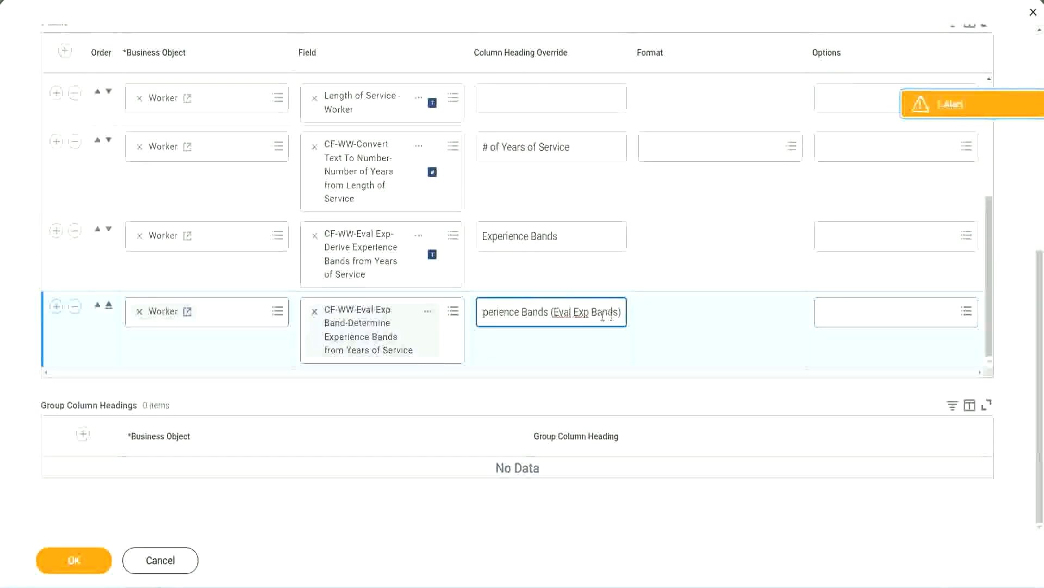
double_click(582, 312)
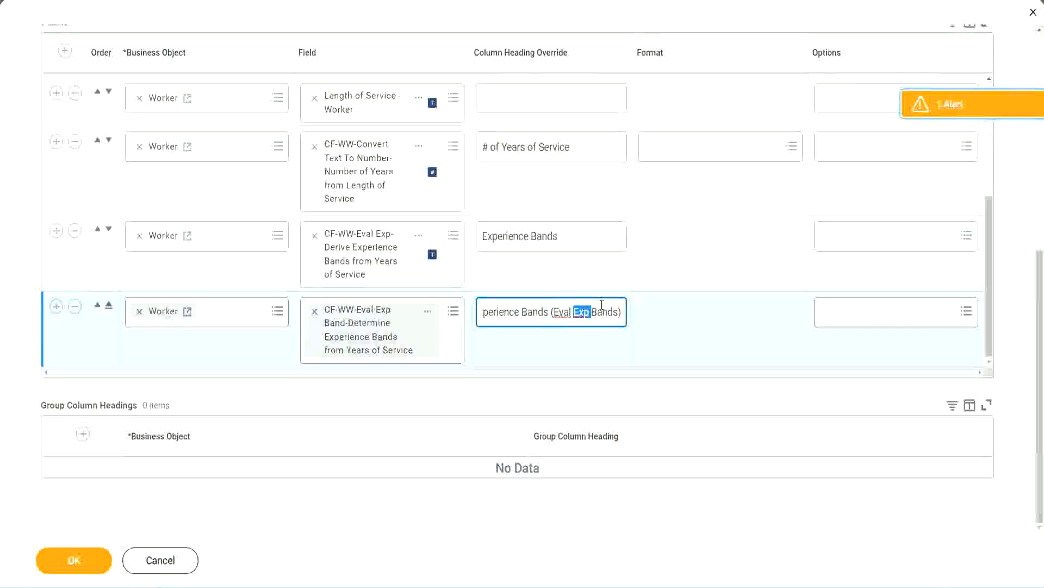
click(602, 306)
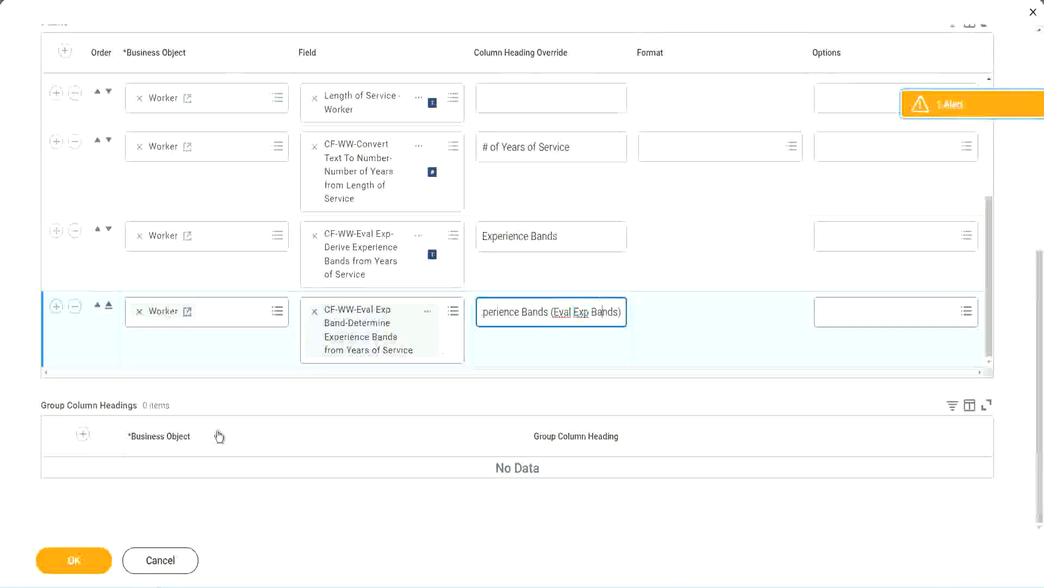
- Save the changes to the WW Employee Details report and run it
click(76, 561)
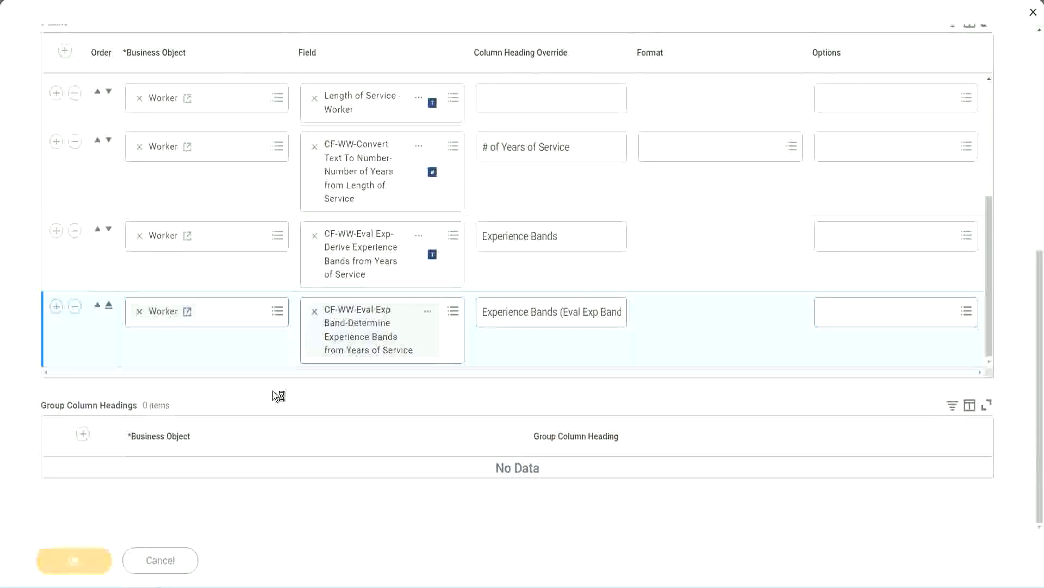
click(122, 553)
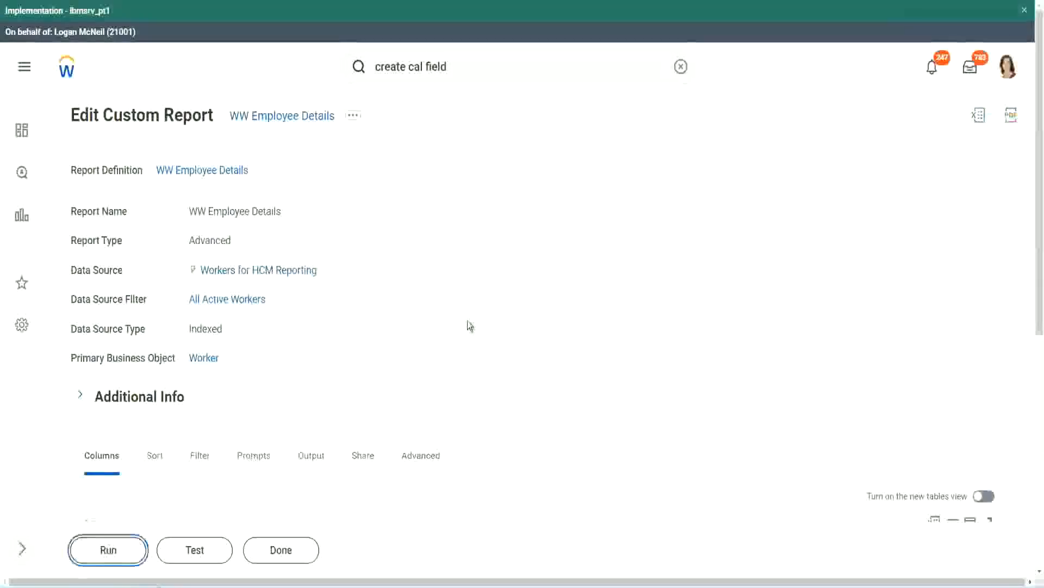